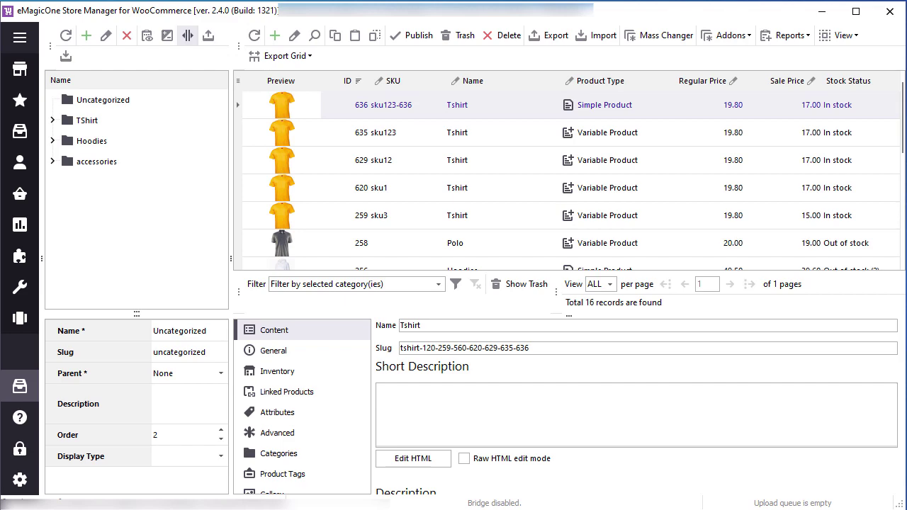
Assign the five Tshirt products with IDs 636 to 259 to a category while keeping their other categories
{"action": "left_click", "coordinate": [457, 215], "text": "shift"}
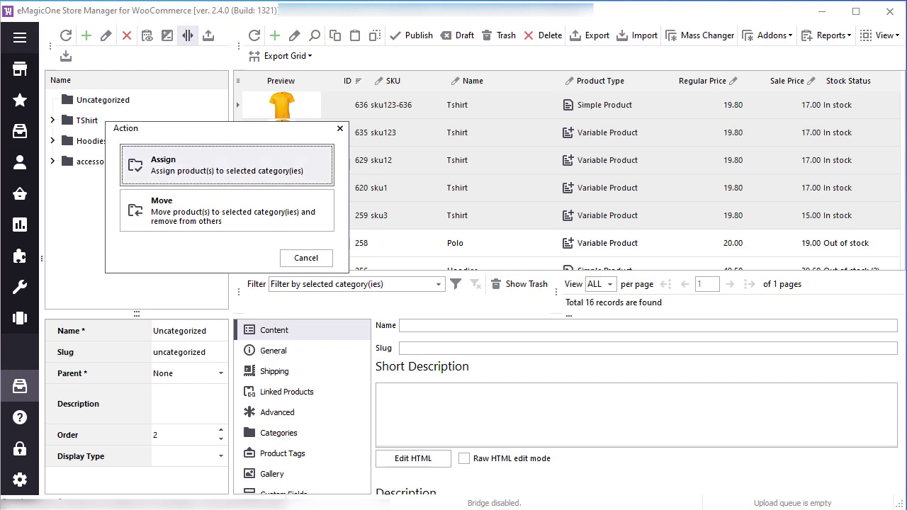
{"action": "left_click", "coordinate": [226, 166]}
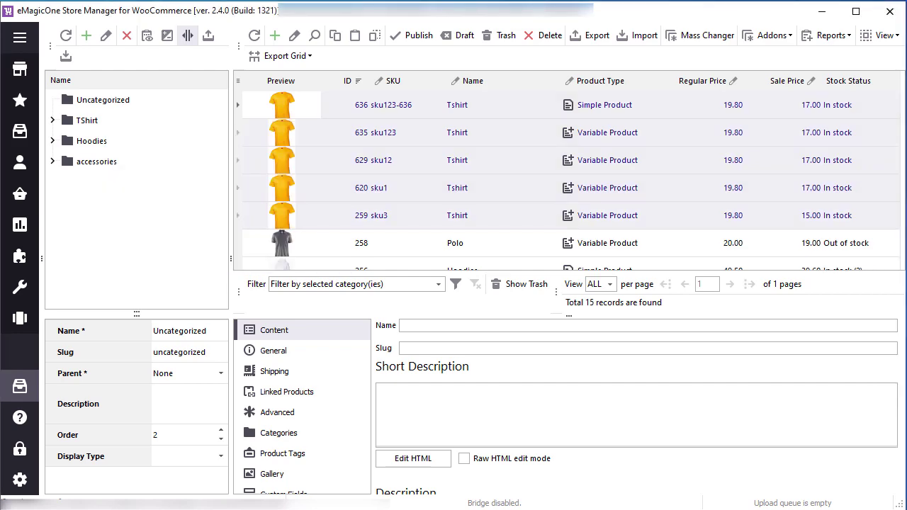
Set the SKU of product 636 to "sku t-shirt" and its name to "Tshirt yellow" directly in the product grid
{"action": "left_click", "coordinate": [407, 105]}
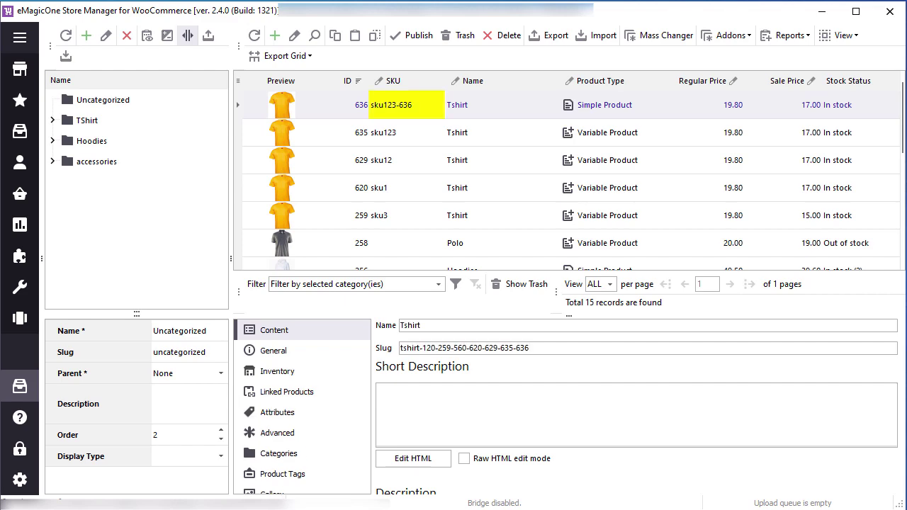
{"action": "key", "text": "BackSpace"}
{"action": "key", "text": "BackSpace"}
{"action": "key", "text": "BackSpace"}
{"action": "key", "text": "BackSpace"}
{"action": "key", "text": "BackSpace"}
{"action": "key", "text": "BackSpace"}
{"action": "key", "text": "BackSpace"}
{"action": "type", "text": "t-shirt"}
{"action": "key", "text": "Tab"}
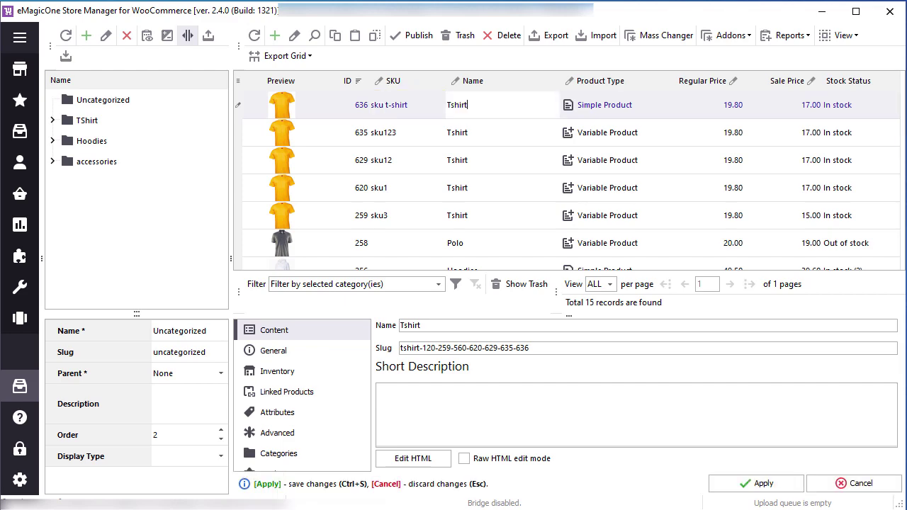
{"action": "type", "text": "yellow"}
Set the SKU of product 635 to "sku new" in the product grid
{"action": "left_click", "coordinate": [399, 133]}
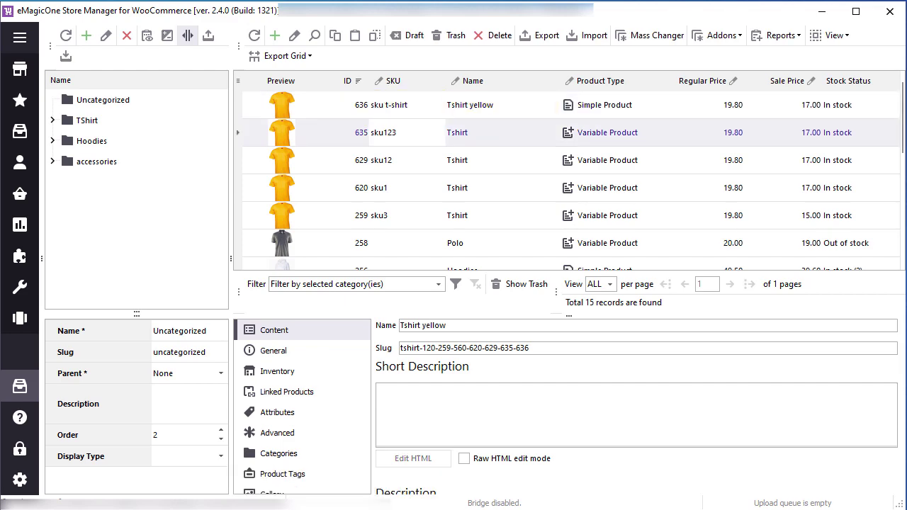
{"action": "key", "text": "BackSpace"}
{"action": "key", "text": "BackSpace"}
{"action": "key", "text": "BackSpace"}
{"action": "type", "text": "new"}
{"action": "key", "text": "Return"}
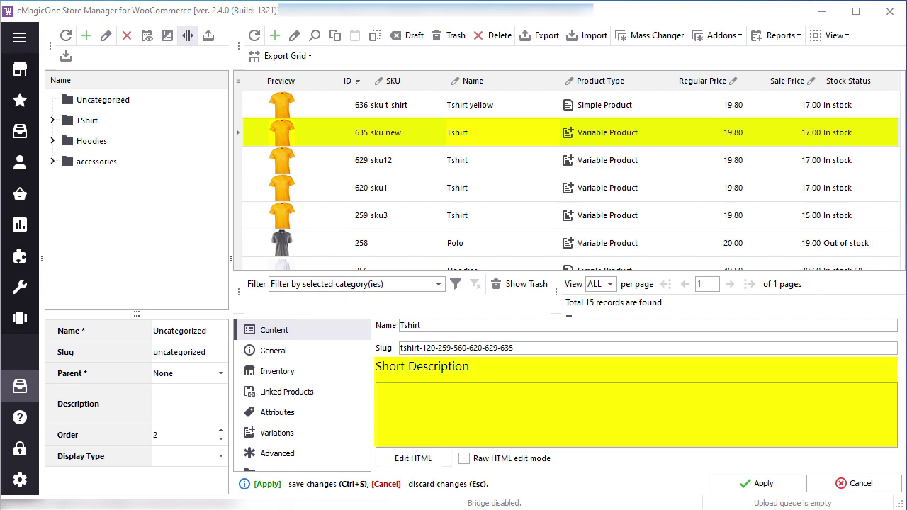
Enter "yellow t-shirt description" as the short description of product 635 and apply the changes
{"action": "type", "text": "yellow t-s"}
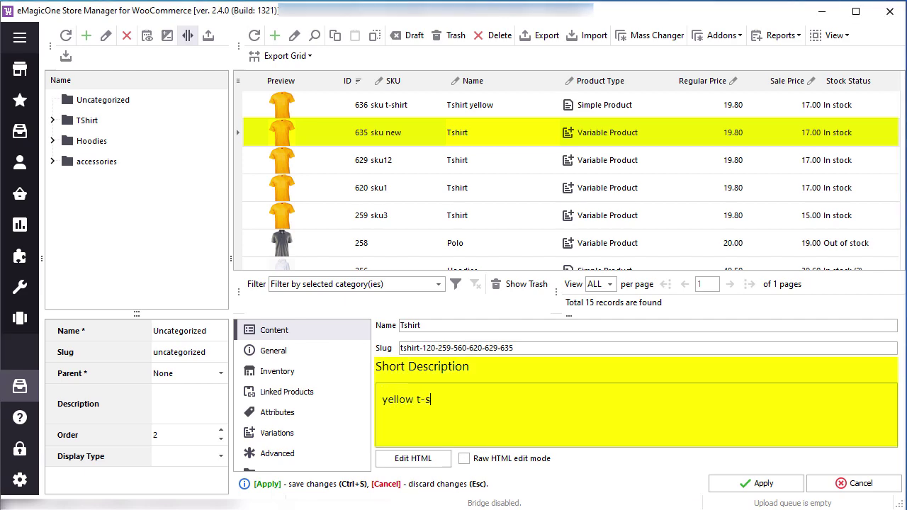
{"action": "type", "text": "hirt description"}
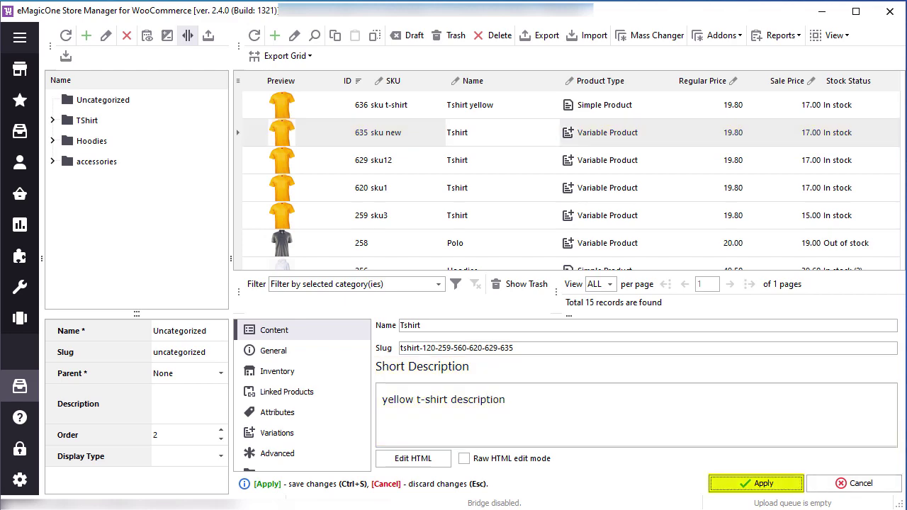
{"action": "left_click", "coordinate": [755, 483]}
Enter "short description" as the short description of product 629 and save it
{"action": "left_click", "coordinate": [405, 160]}
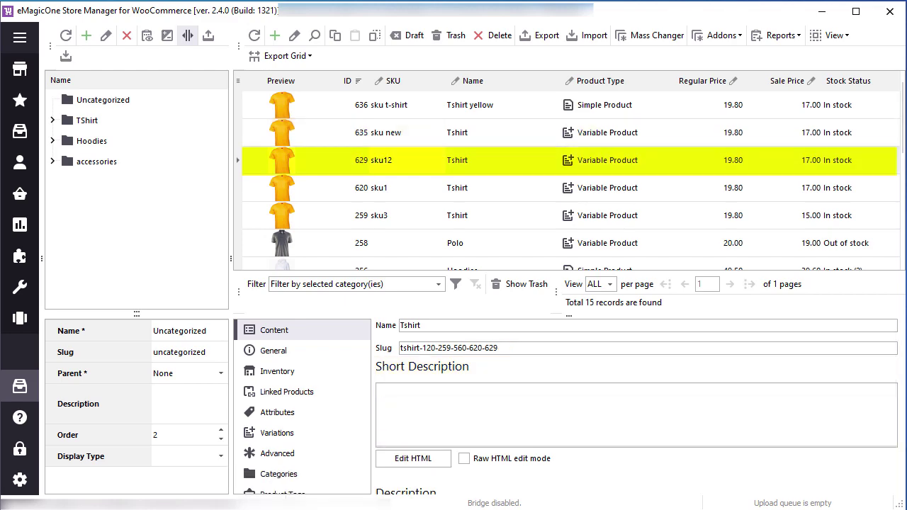
{"action": "left_click", "coordinate": [386, 399]}
{"action": "type", "text": "short description"}
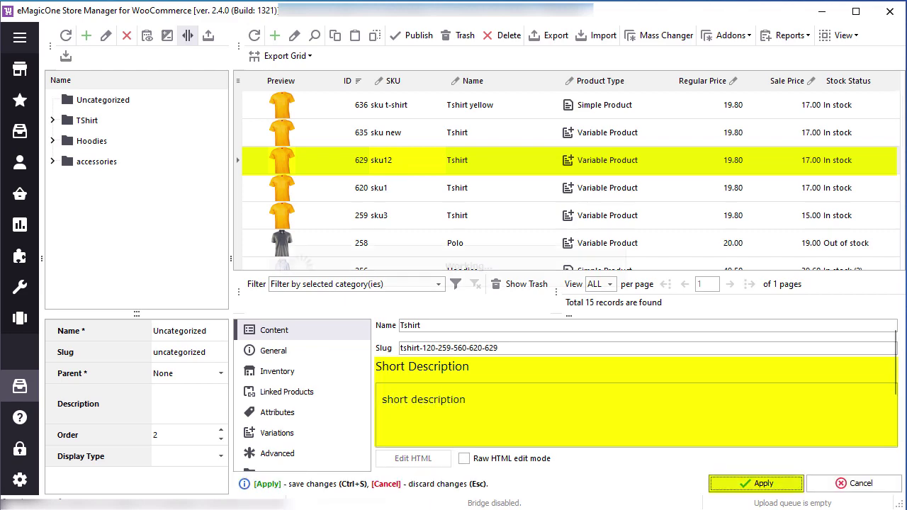
{"action": "key", "text": "ctrl+s"}
Clone the Tshirt yellow product with all copying options enabled and save the copy under the name "Tshirt yellow cloned"
{"action": "left_click", "coordinate": [407, 105]}
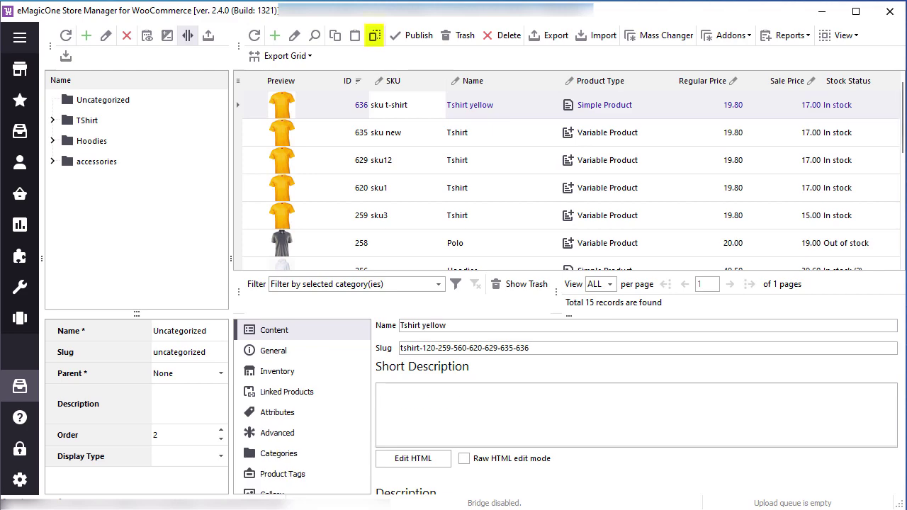
{"action": "left_click", "coordinate": [375, 36]}
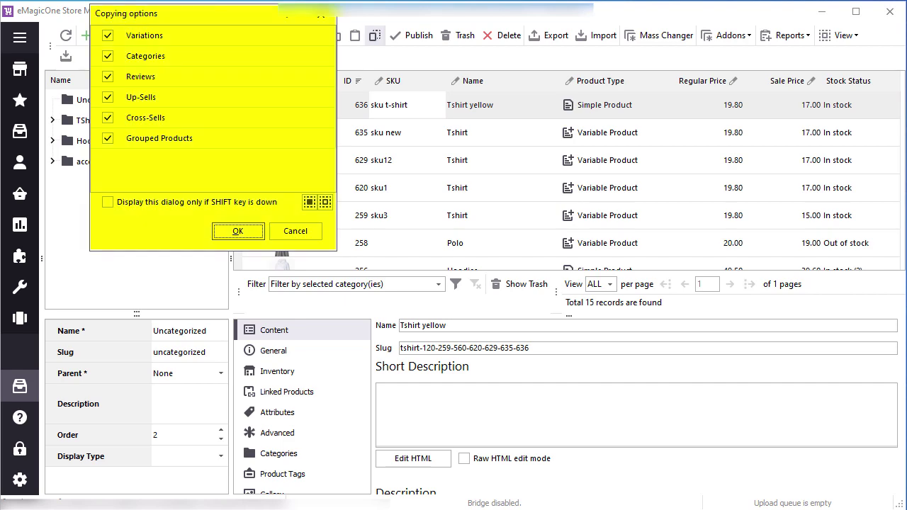
{"action": "key", "text": "Return"}
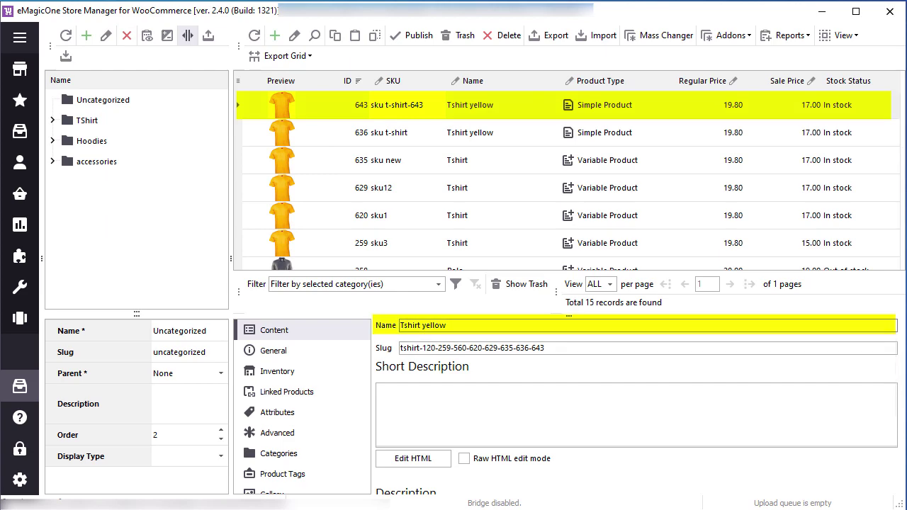
{"action": "type", "text": "cloned"}
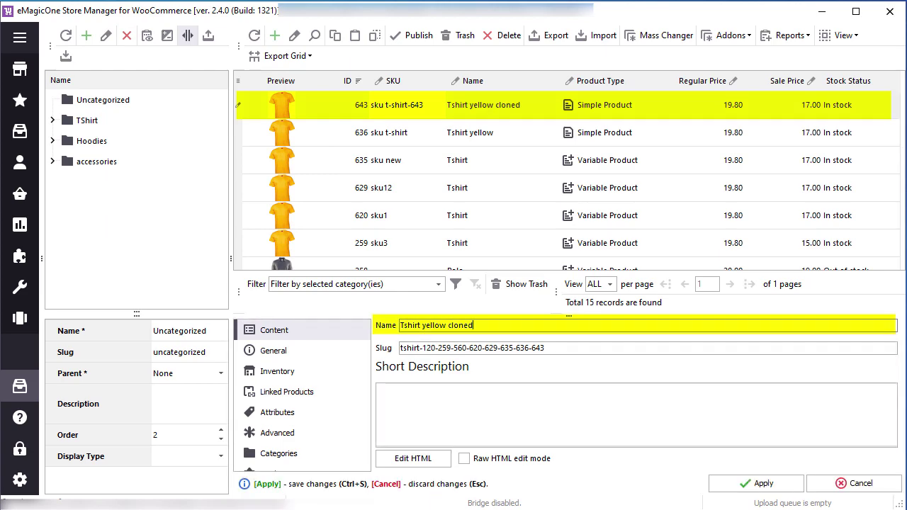
{"action": "key", "text": "ctrl+s"}
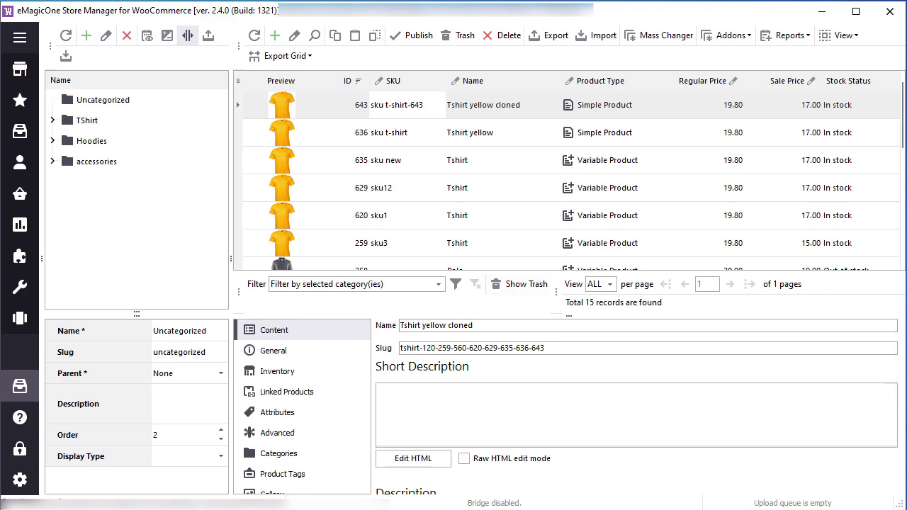
Add the product tag tShirt to all six yellow T-shirt products at once and save the change
{"action": "key", "text": "ctrl+a"}
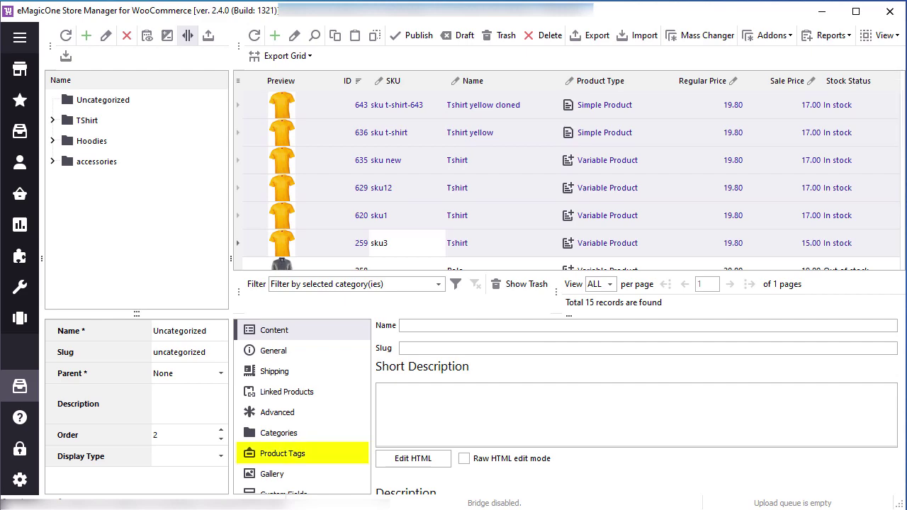
{"action": "left_click", "coordinate": [282, 453]}
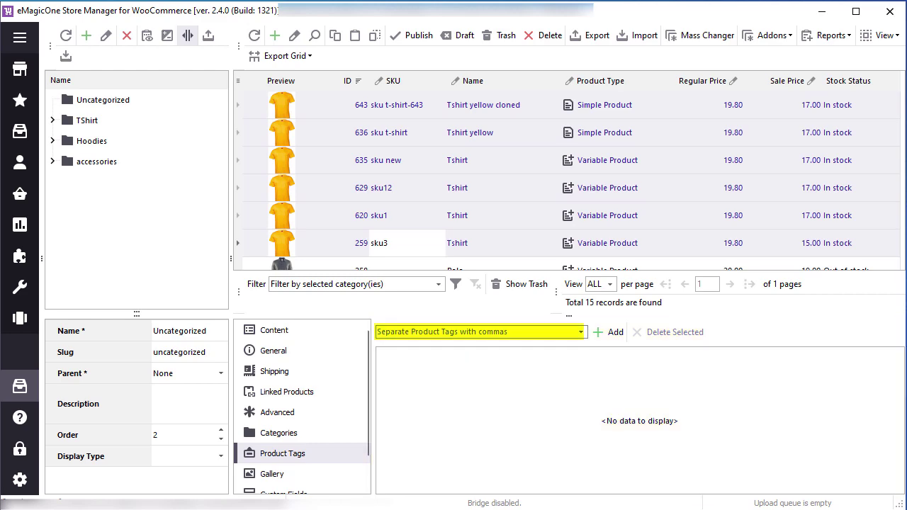
{"action": "left_click", "coordinate": [581, 332]}
{"action": "key", "text": "Return"}
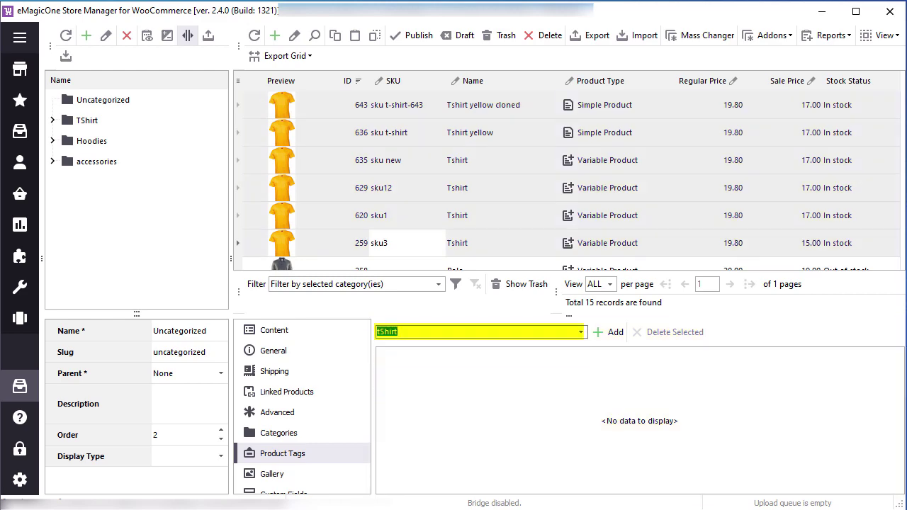
{"action": "left_click", "coordinate": [609, 332]}
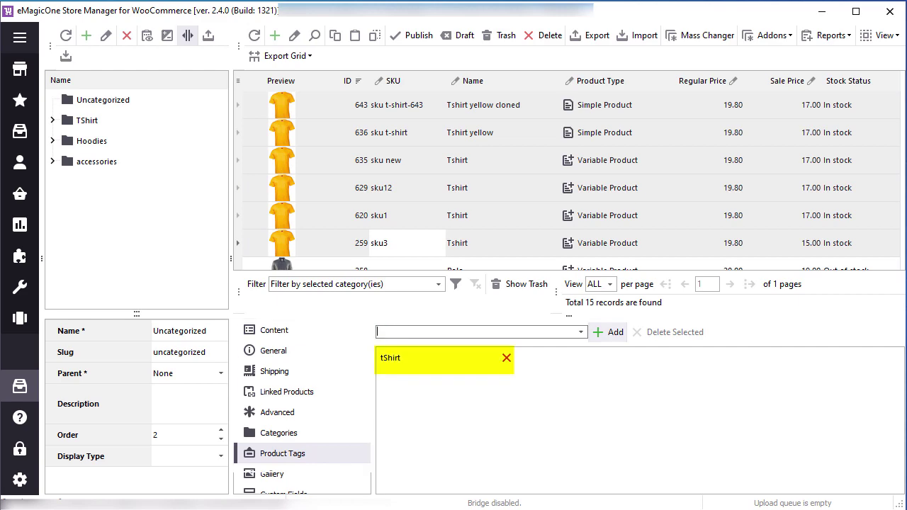
{"action": "key", "text": "ctrl+s"}
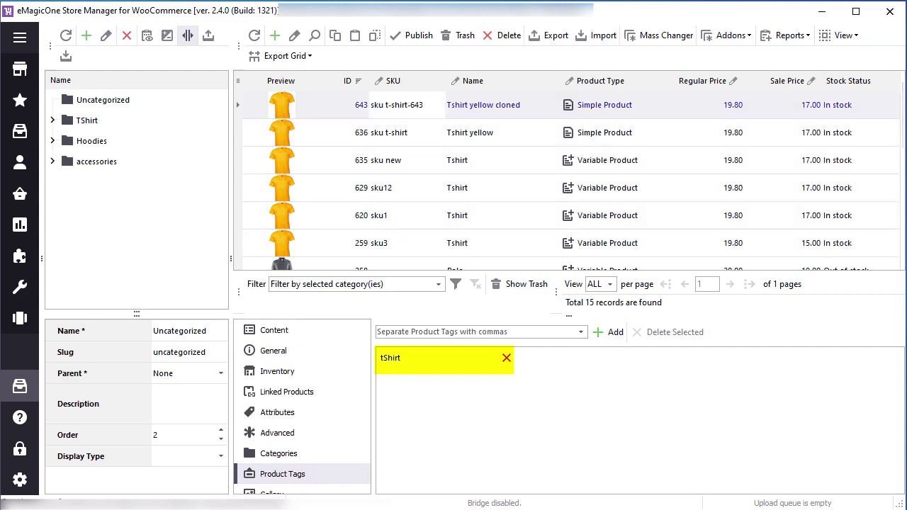
Check the product tags of the individual T-shirt products down to product 620
{"action": "key", "text": "Down"}
{"action": "key", "text": "Down"}
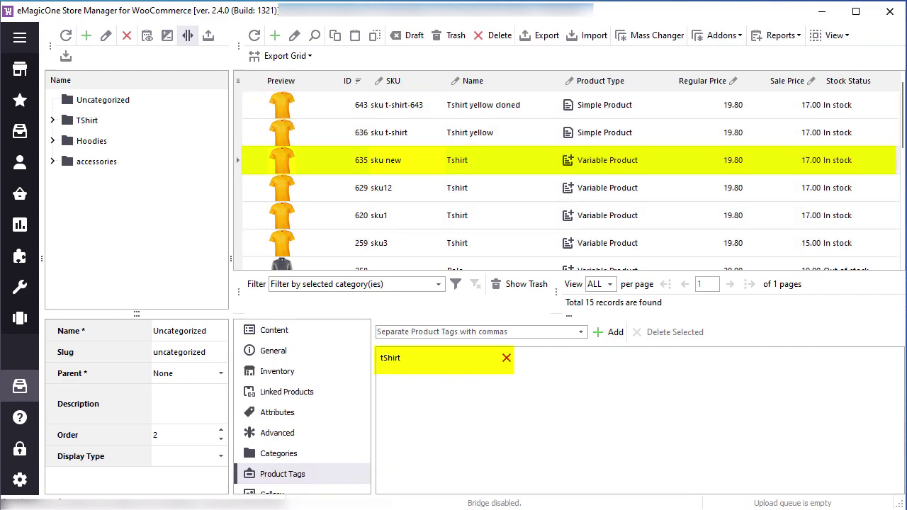
{"action": "key", "text": "Down"}
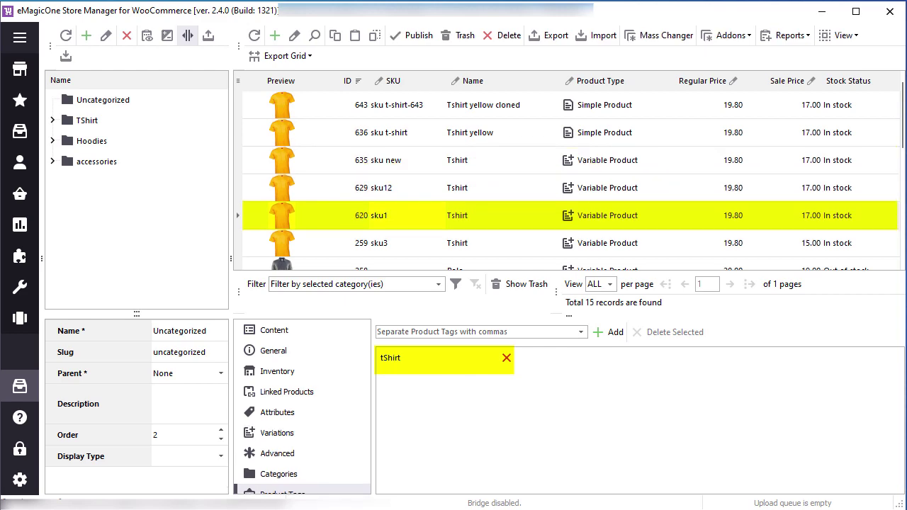
{"action": "key", "text": "Down"}
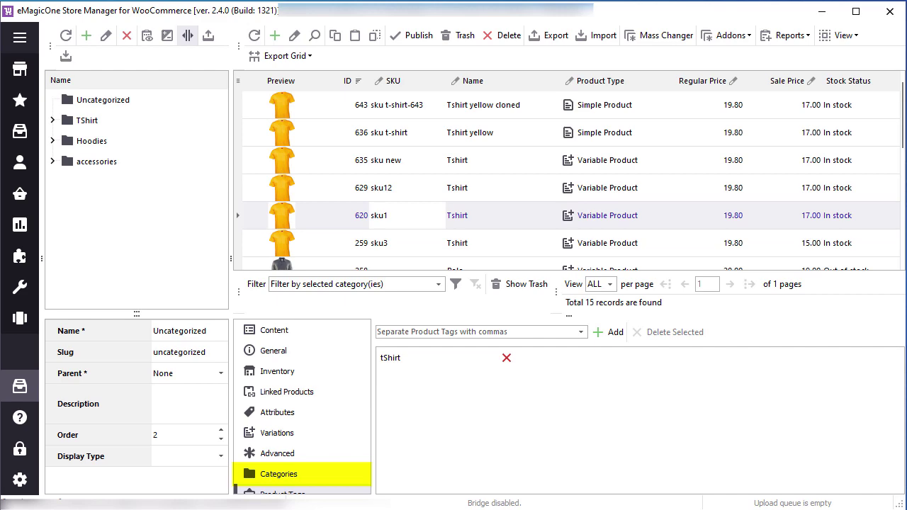
Assign the five T-shirt products with IDs 643 to 620 to the categories Uncategorized, TShirt and TShirt's Men subcategory
{"action": "key", "text": "shift+Up"}
{"action": "key", "text": "shift+Up"}
{"action": "key", "text": "shift+Up"}
{"action": "key", "text": "shift+Up"}
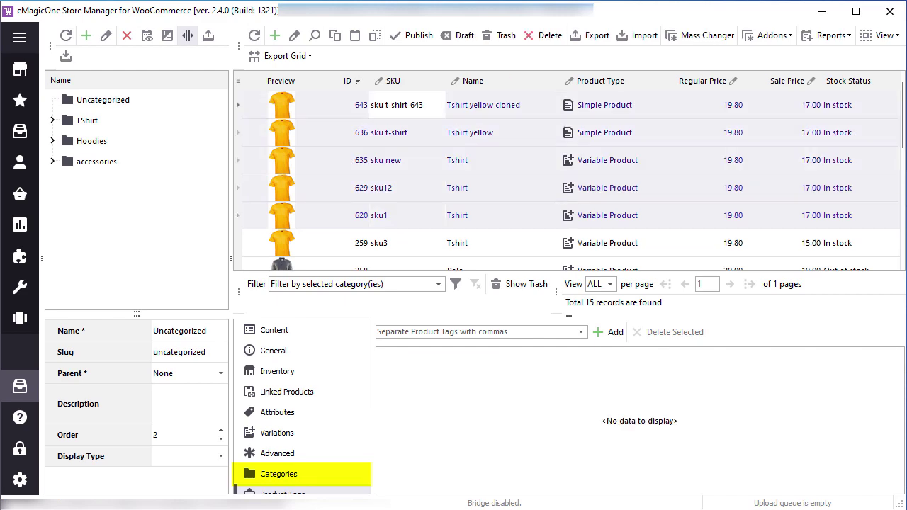
{"action": "left_click", "coordinate": [278, 474]}
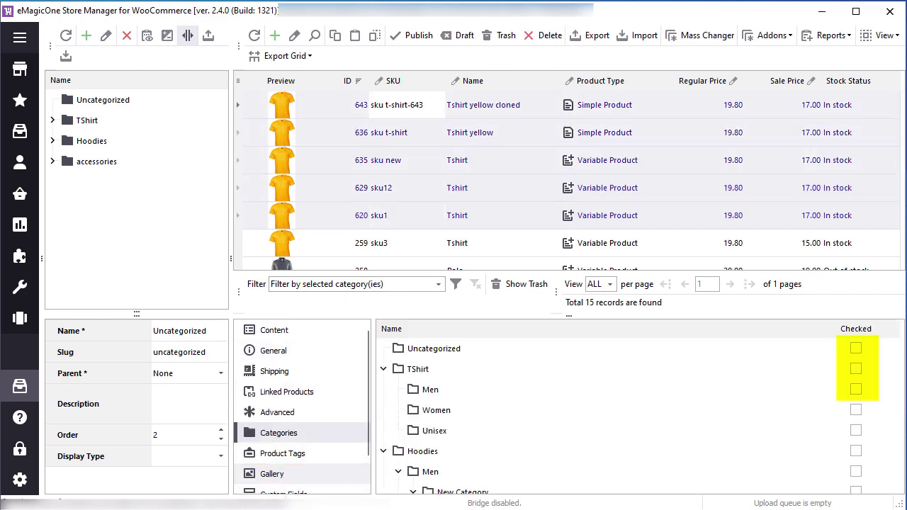
{"action": "left_click", "coordinate": [855, 348]}
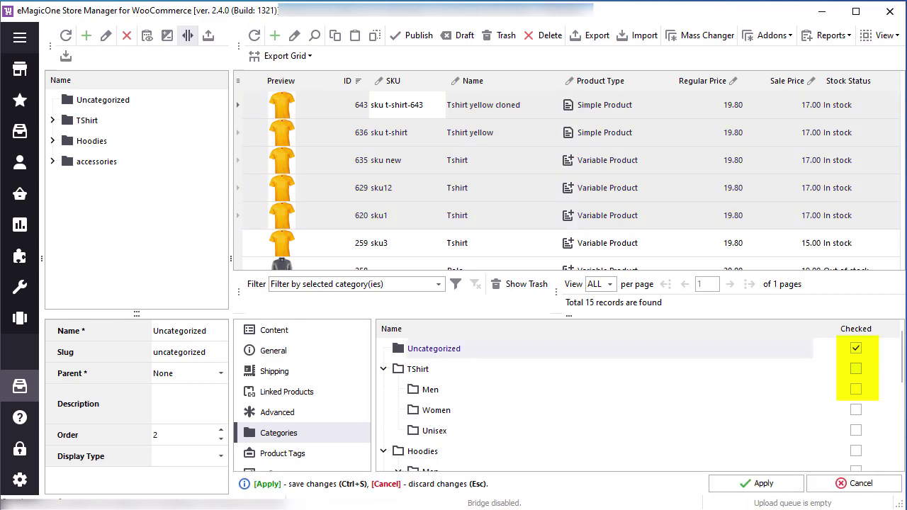
{"action": "left_click", "coordinate": [855, 368]}
{"action": "left_click", "coordinate": [855, 389]}
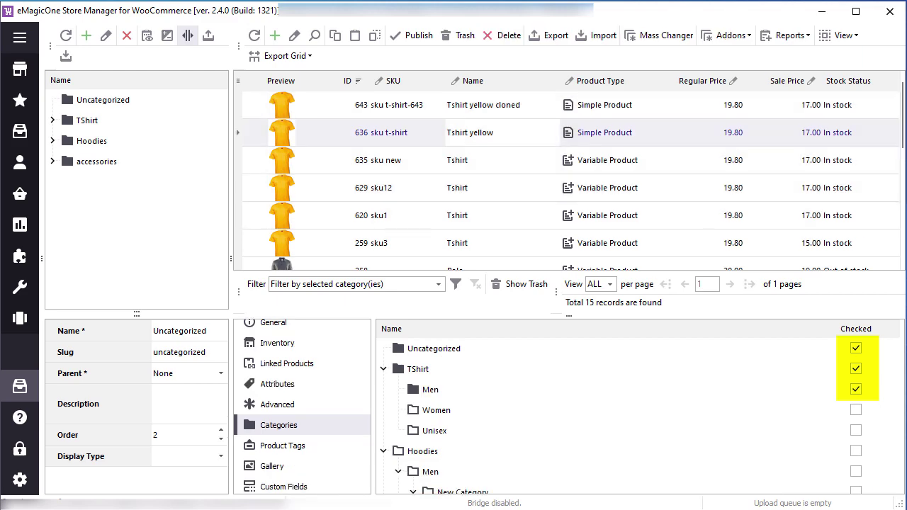
Check the category assignments of the individual T-shirt products from 635 down to 259
{"action": "left_click", "coordinate": [502, 160]}
{"action": "left_click", "coordinate": [502, 187]}
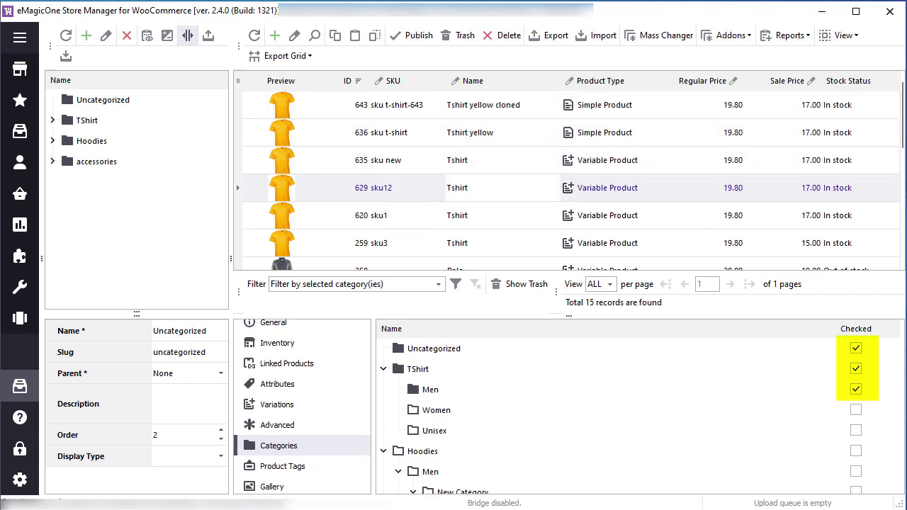
{"action": "left_click", "coordinate": [502, 215]}
{"action": "left_click", "coordinate": [502, 242]}
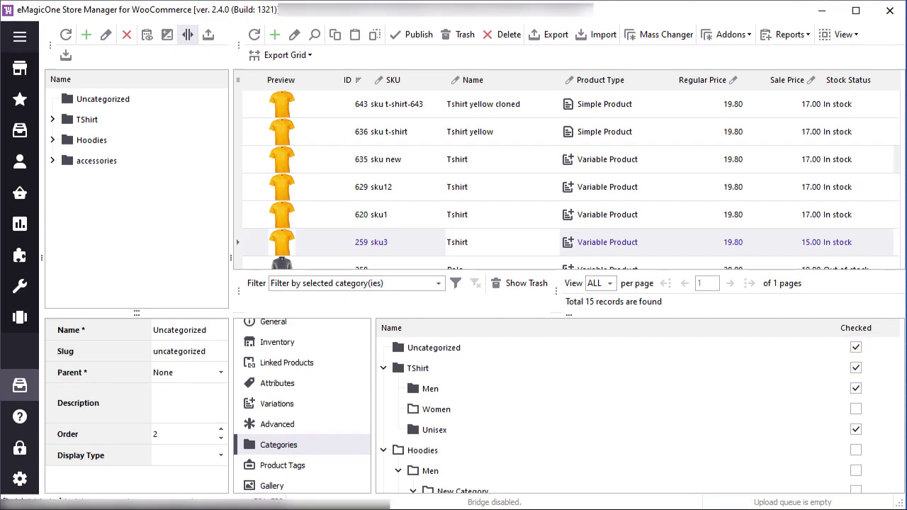
Add the three images from File Explorer's hoodies folder to the galleries of hoodie products 245 to 237, and check product 240's gallery
{"action": "scroll", "coordinate": [567, 179], "scroll_direction": "down", "scroll_amount": 1}
{"action": "scroll", "coordinate": [567, 179], "scroll_direction": "down", "scroll_amount": 3}
{"action": "left_click", "coordinate": [502, 132]}
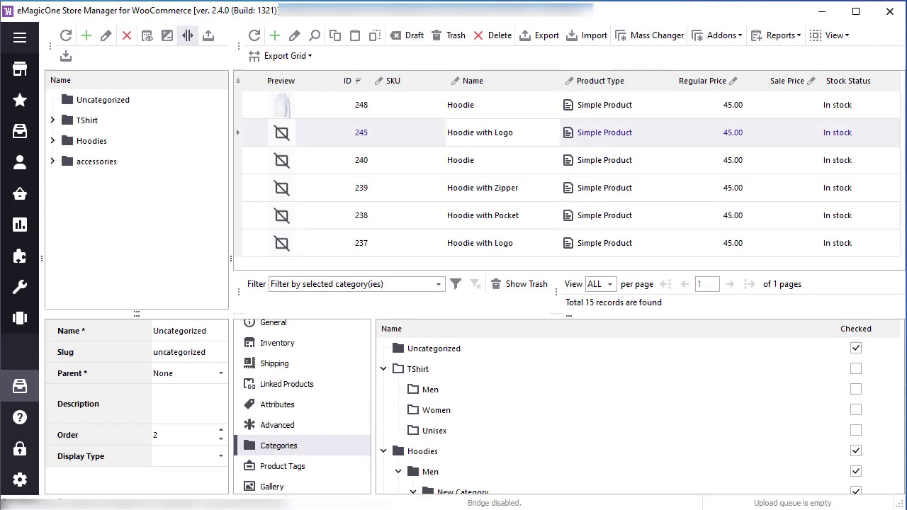
{"action": "left_click", "coordinate": [272, 486]}
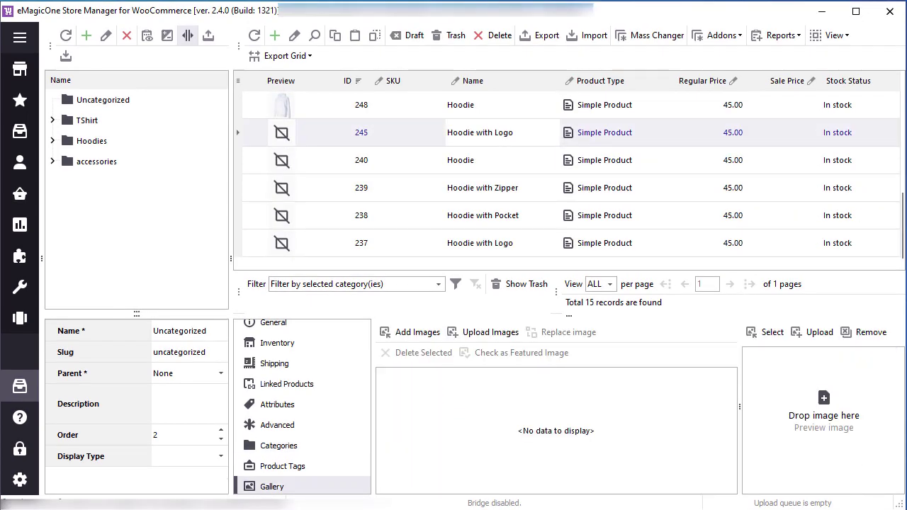
{"action": "left_click", "coordinate": [407, 133]}
{"action": "left_click", "coordinate": [407, 243], "text": "shift"}
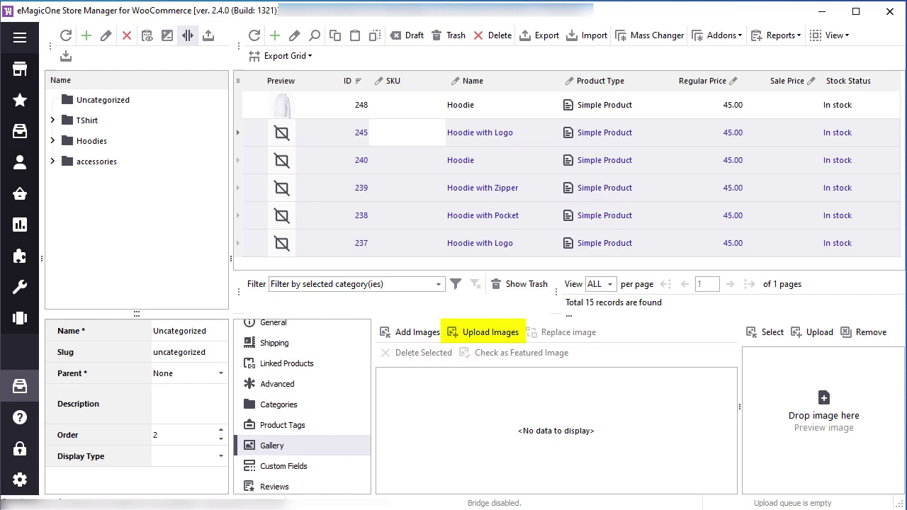
{"action": "key", "text": "alt+Tab"}
{"action": "left_click_drag", "start_coordinate": [198, 241], "coordinate": [460, 418]}
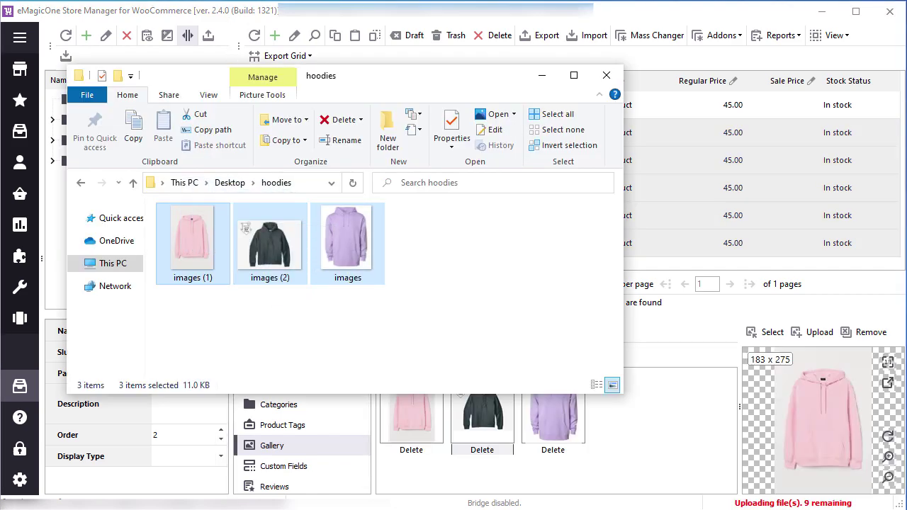
{"action": "left_click", "coordinate": [542, 75]}
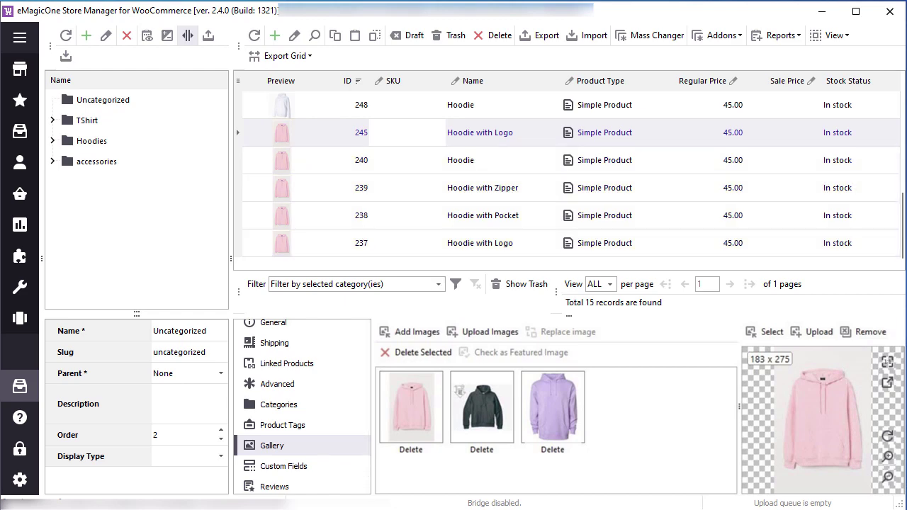
{"action": "left_click", "coordinate": [408, 160]}
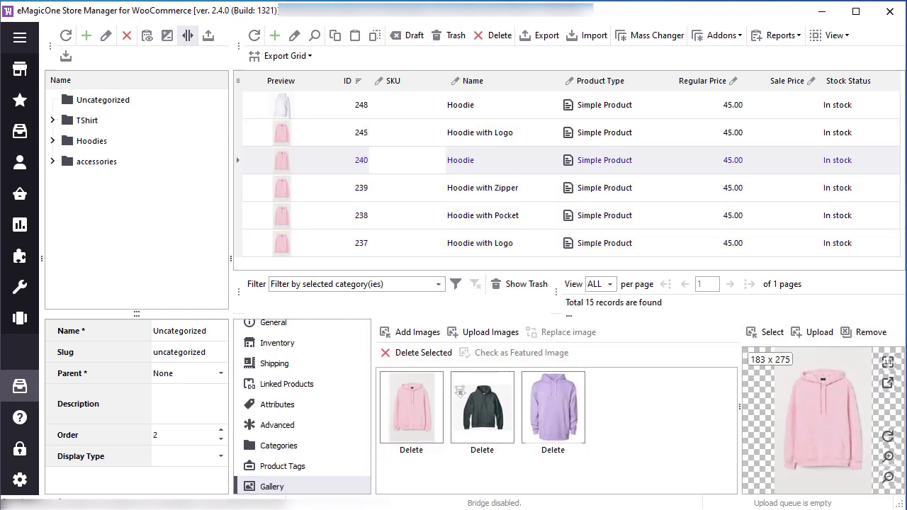
Check the gallery images of hoodie products 239, 238 and 237
{"action": "left_click", "coordinate": [407, 187]}
{"action": "left_click", "coordinate": [407, 215]}
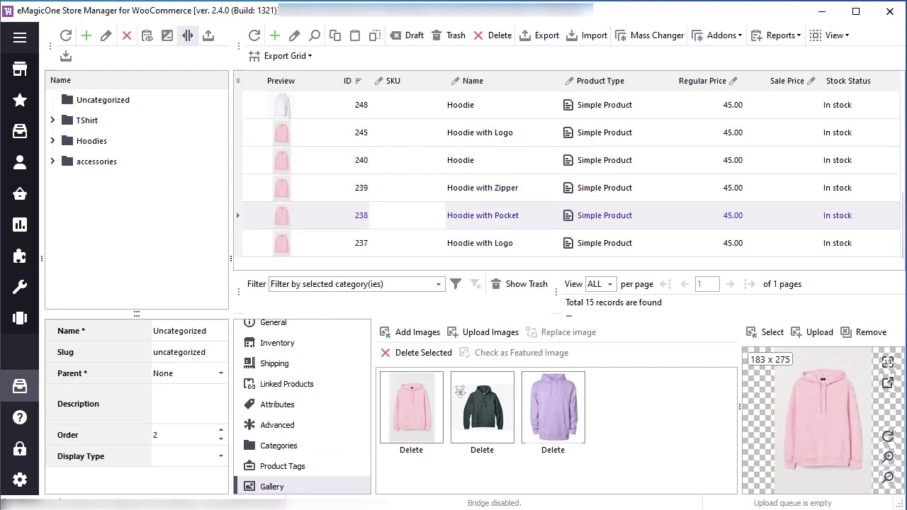
{"action": "left_click", "coordinate": [479, 243]}
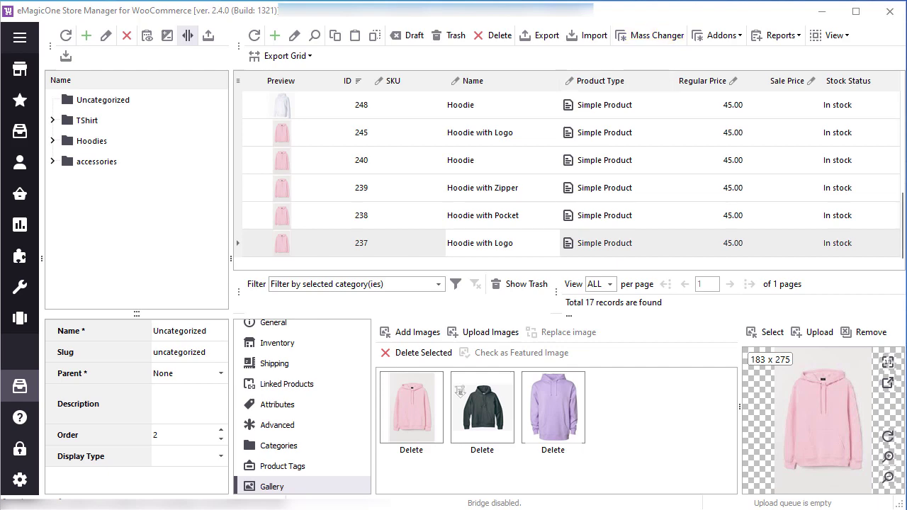
Increase the regular price of hoodie products 248 to 237 by 10% with Mass Changer, previewing the new values before applying
{"action": "key", "text": "ctrl+a"}
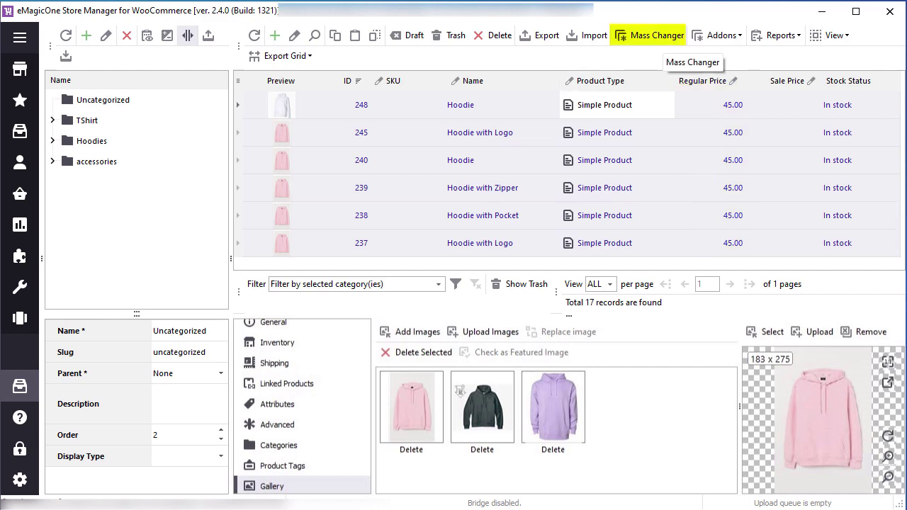
{"action": "left_click", "coordinate": [657, 36]}
{"action": "left_click", "coordinate": [378, 113]}
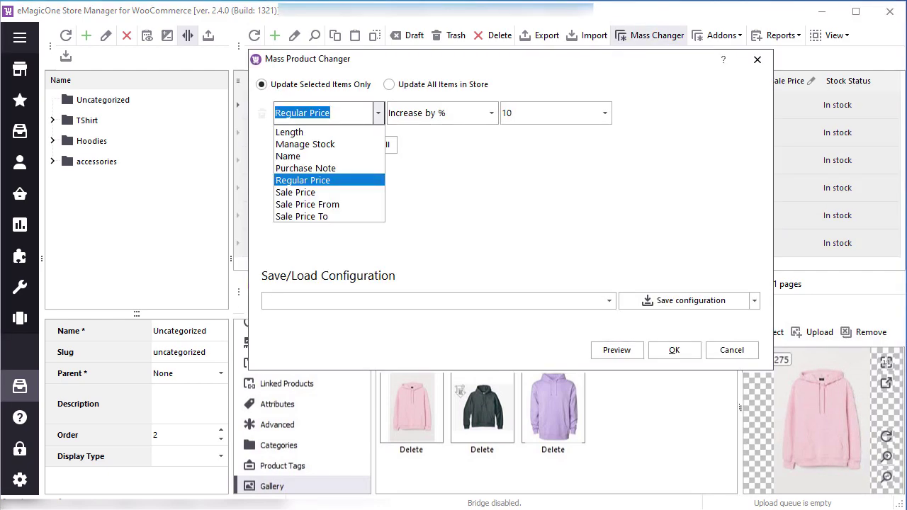
{"action": "left_click", "coordinate": [378, 114]}
{"action": "left_click", "coordinate": [491, 114]}
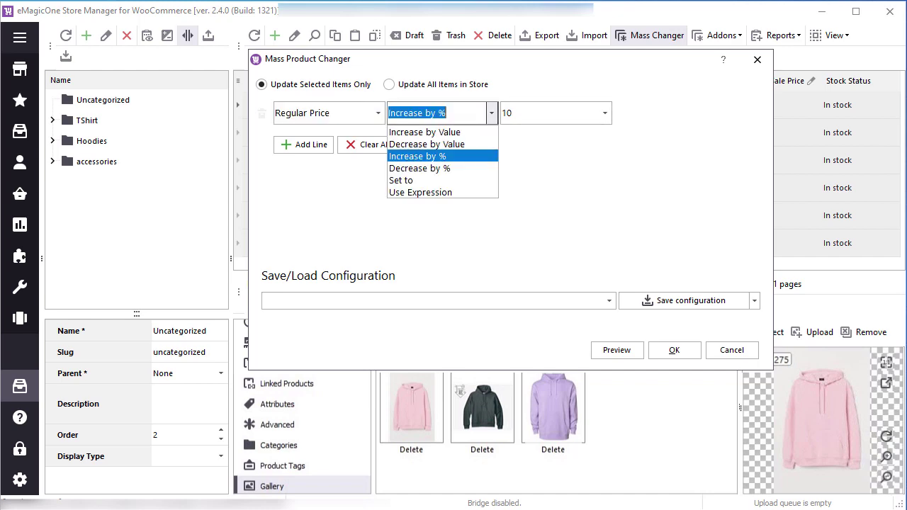
{"action": "left_click", "coordinate": [492, 113]}
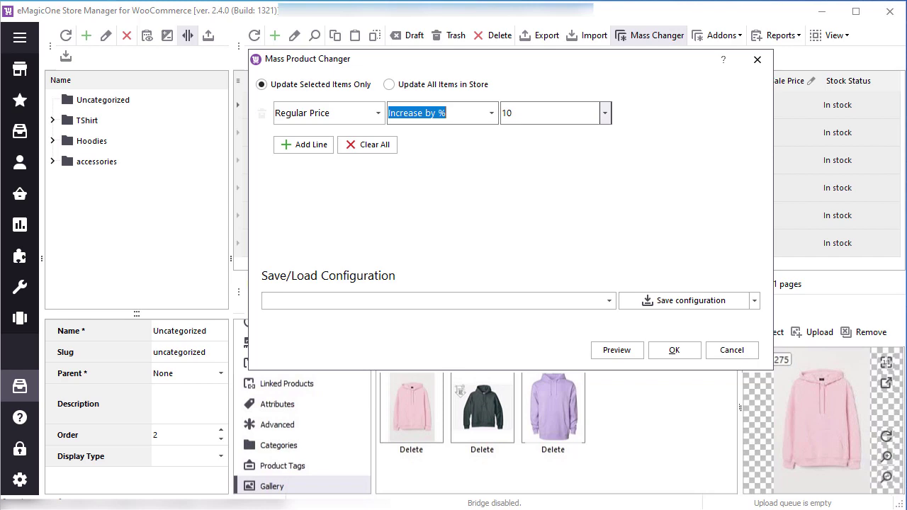
{"action": "left_click", "coordinate": [616, 350]}
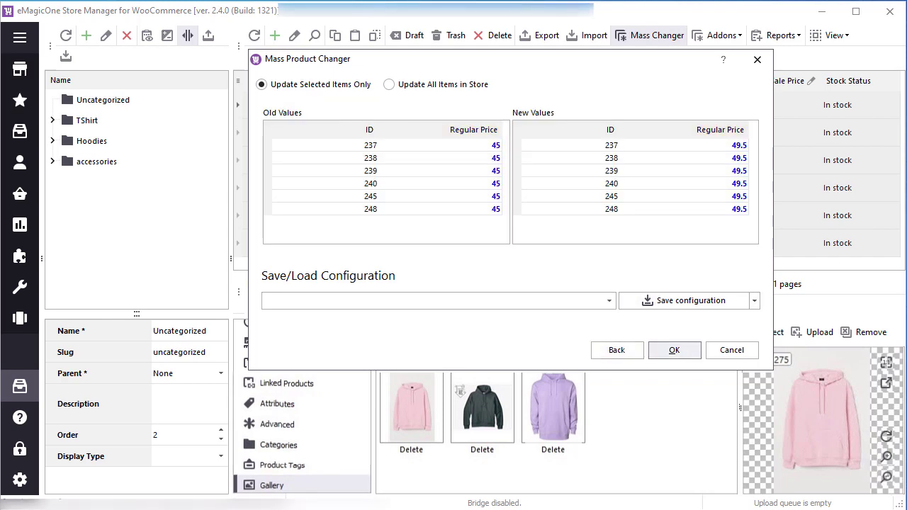
{"action": "left_click", "coordinate": [673, 350]}
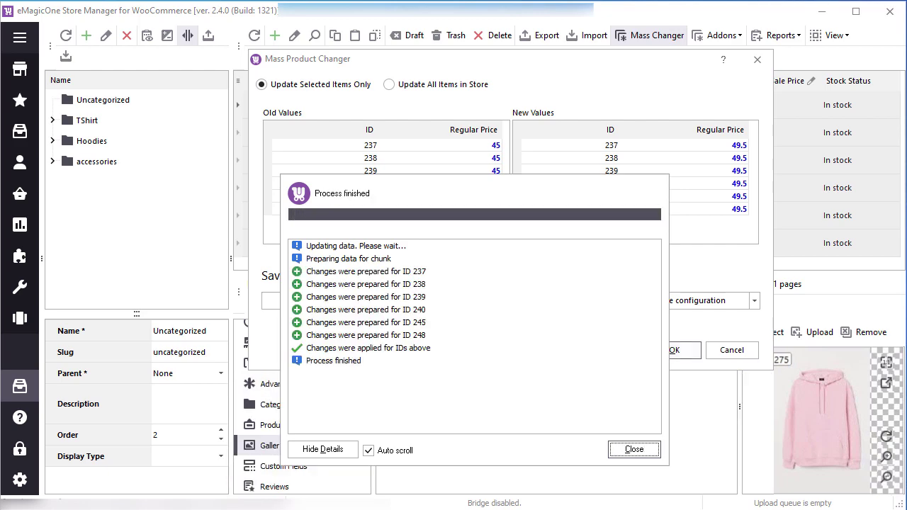
{"action": "left_click", "coordinate": [633, 449]}
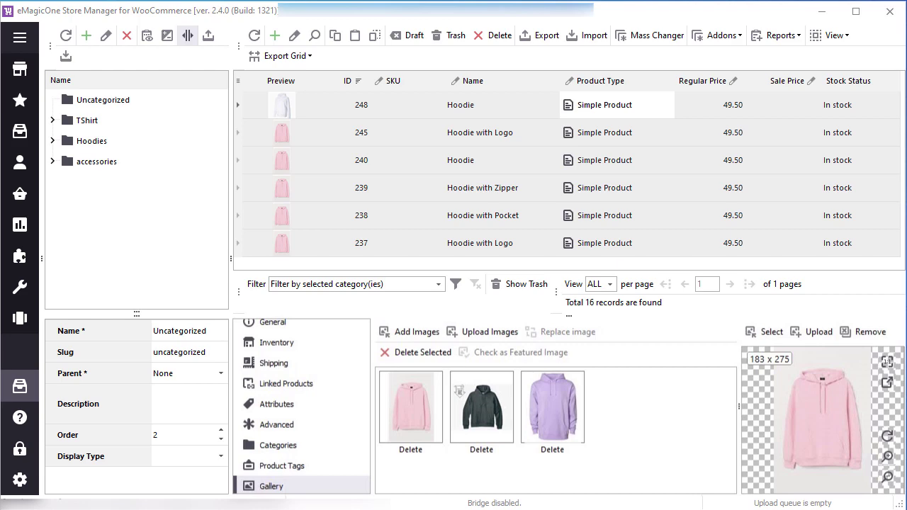
{"action": "left_click", "coordinate": [616, 243]}
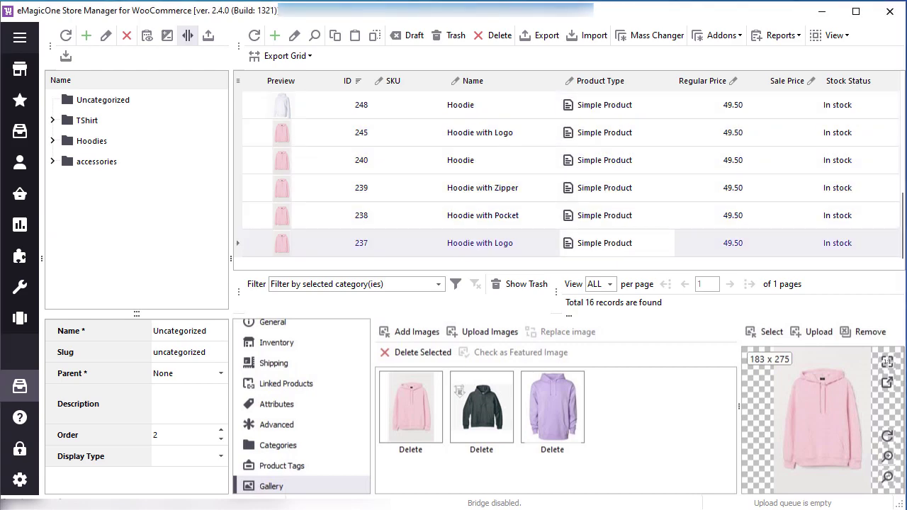
Examine the variations and attributes of the variable T-shirt product 635
{"action": "scroll", "coordinate": [567, 173], "scroll_direction": "up", "scroll_amount": 4}
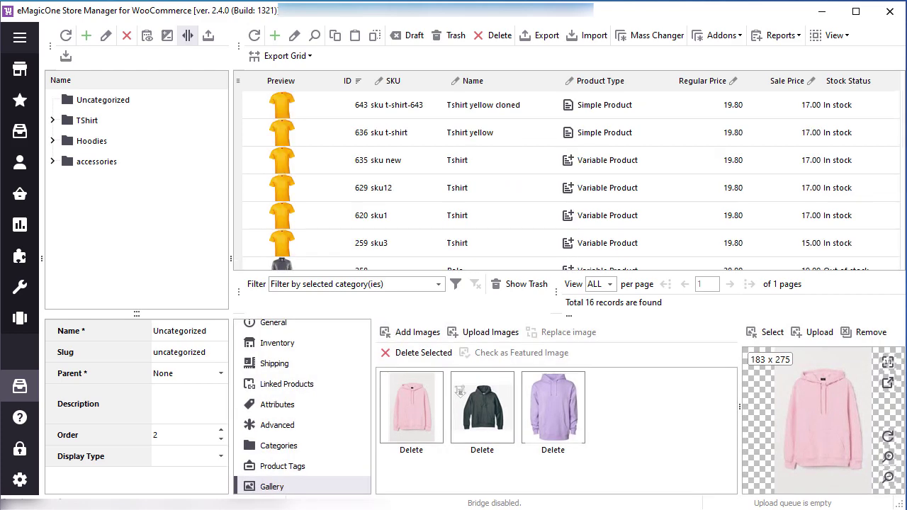
{"action": "left_click", "coordinate": [616, 161]}
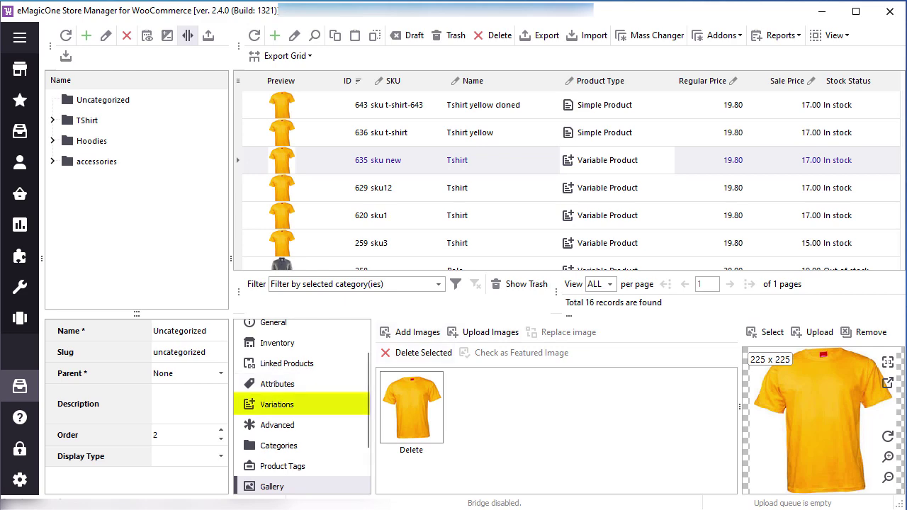
{"action": "left_click", "coordinate": [277, 404]}
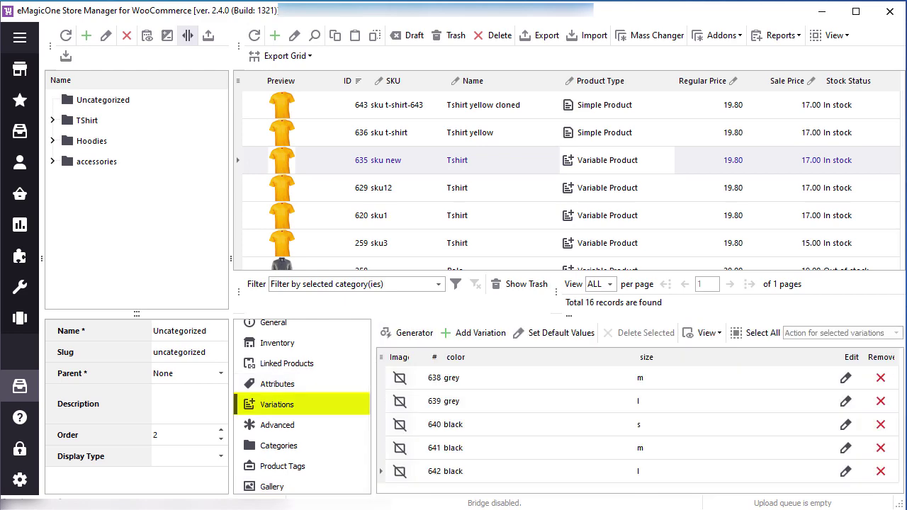
{"action": "left_click", "coordinate": [276, 383]}
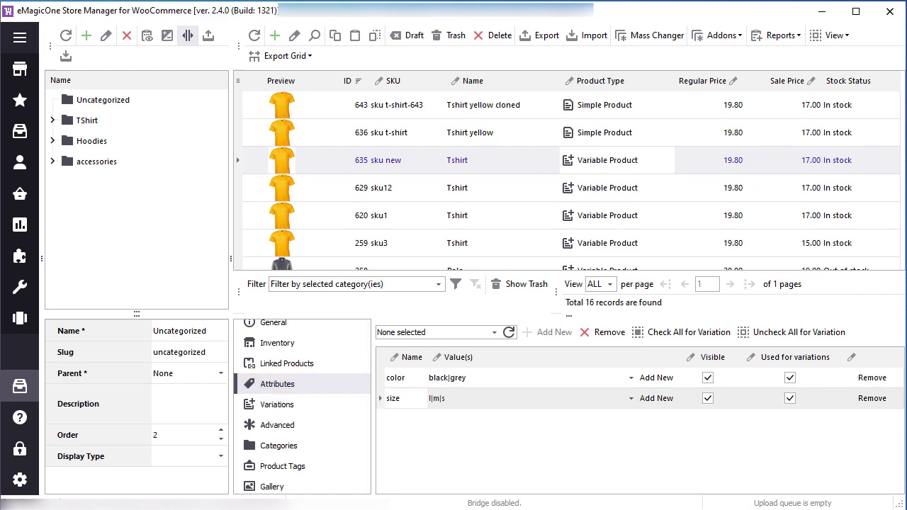
{"action": "left_click", "coordinate": [277, 404]}
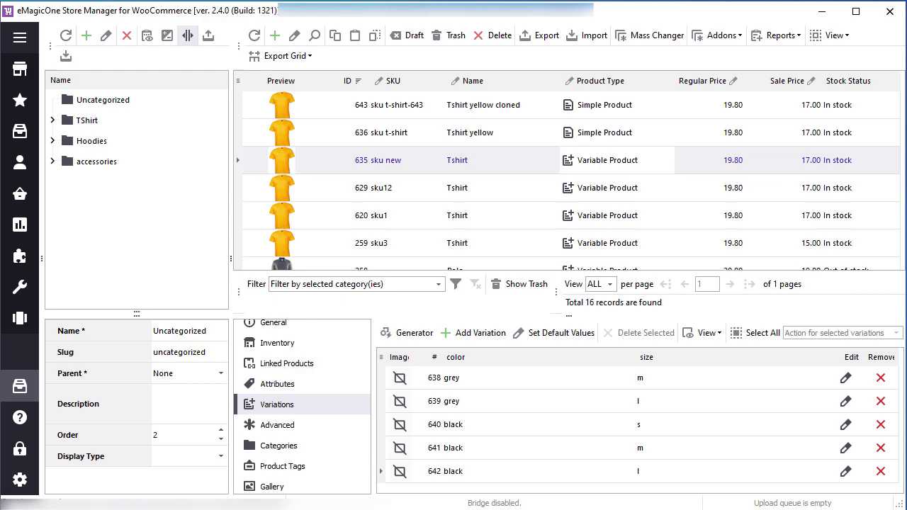
Add the color and size attributes to the variable T-shirt product 629
{"action": "left_click", "coordinate": [489, 188]}
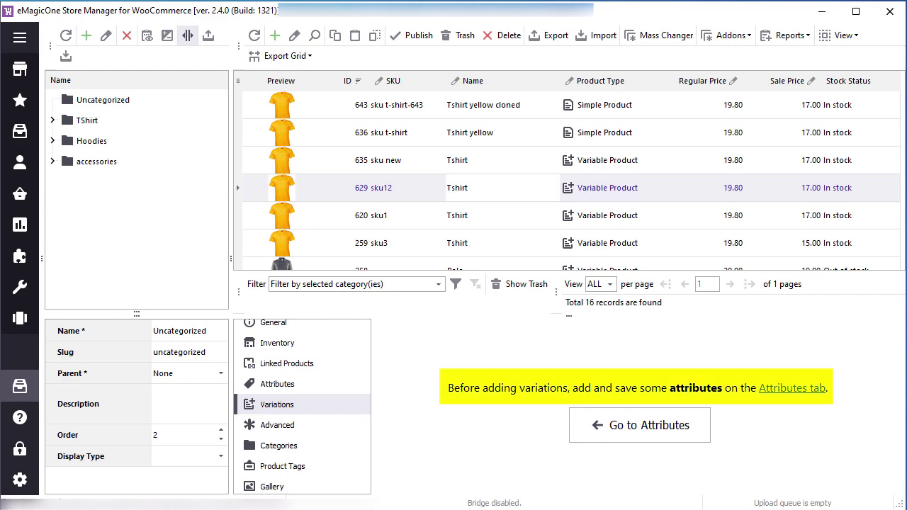
{"action": "left_click", "coordinate": [639, 425]}
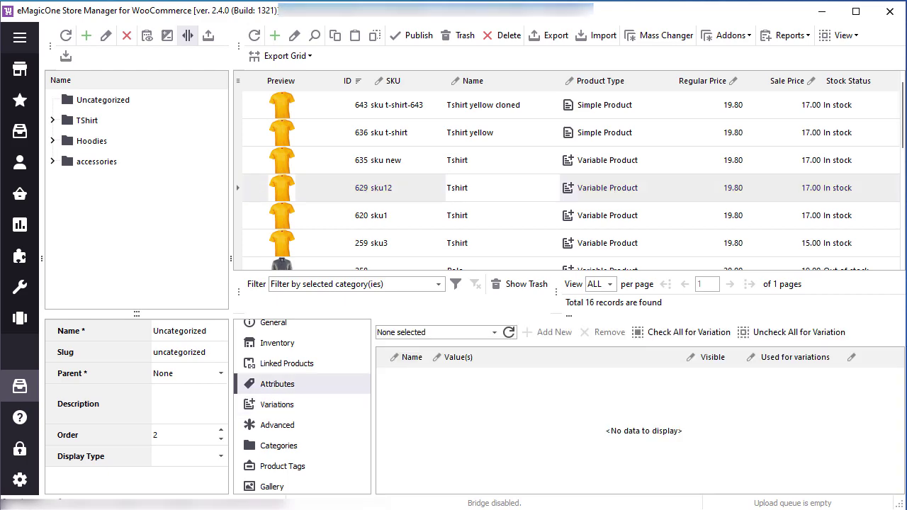
{"action": "left_click", "coordinate": [494, 332]}
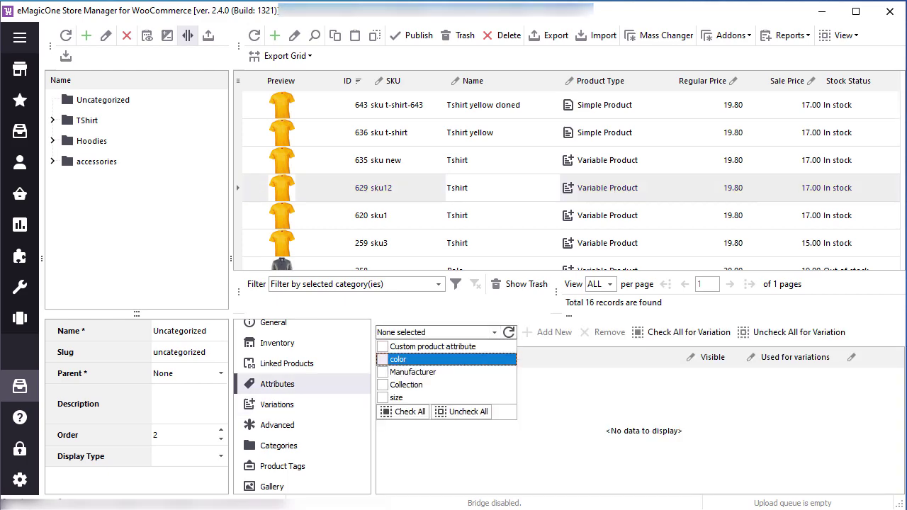
{"action": "left_click", "coordinate": [382, 359]}
{"action": "left_click", "coordinate": [383, 397]}
{"action": "left_click", "coordinate": [546, 332]}
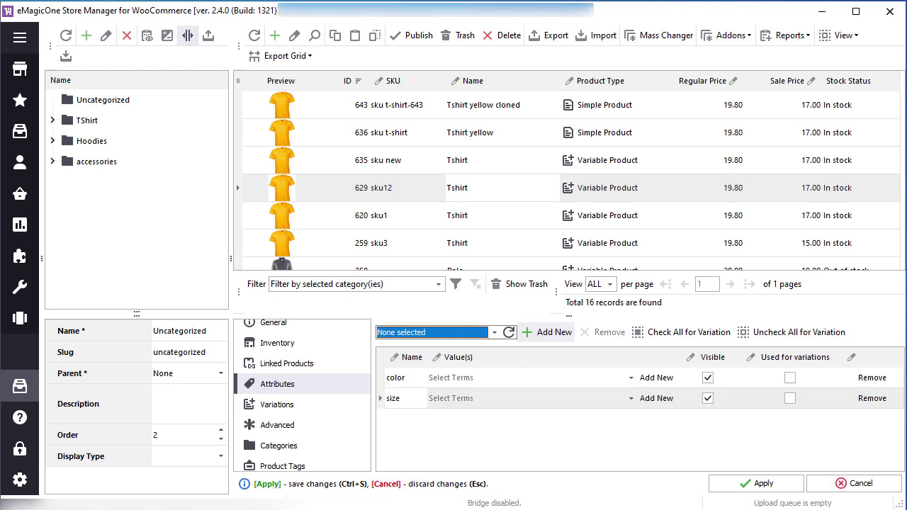
Assign the terms black and grey to product 629's color attribute and enable it for variations
{"action": "left_click", "coordinate": [528, 378]}
{"action": "left_click", "coordinate": [631, 377]}
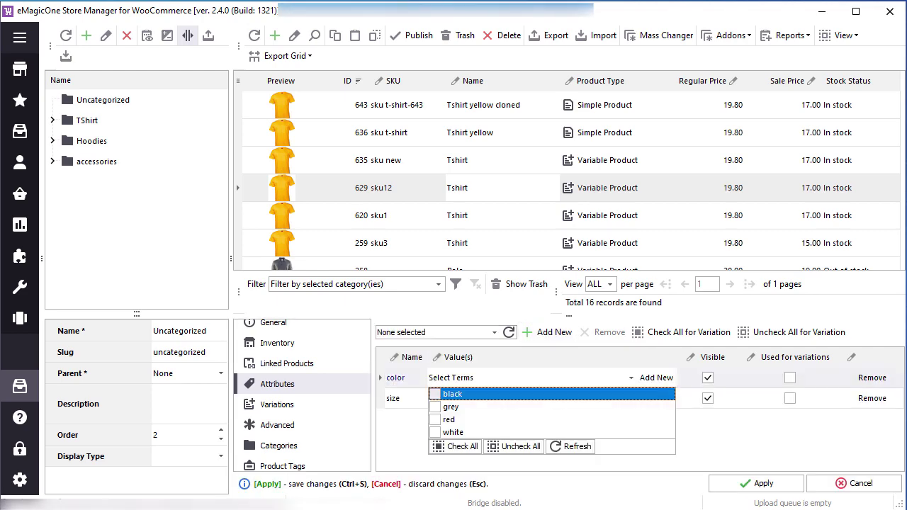
{"action": "left_click", "coordinate": [435, 394]}
{"action": "left_click", "coordinate": [435, 406]}
{"action": "left_click", "coordinate": [789, 378]}
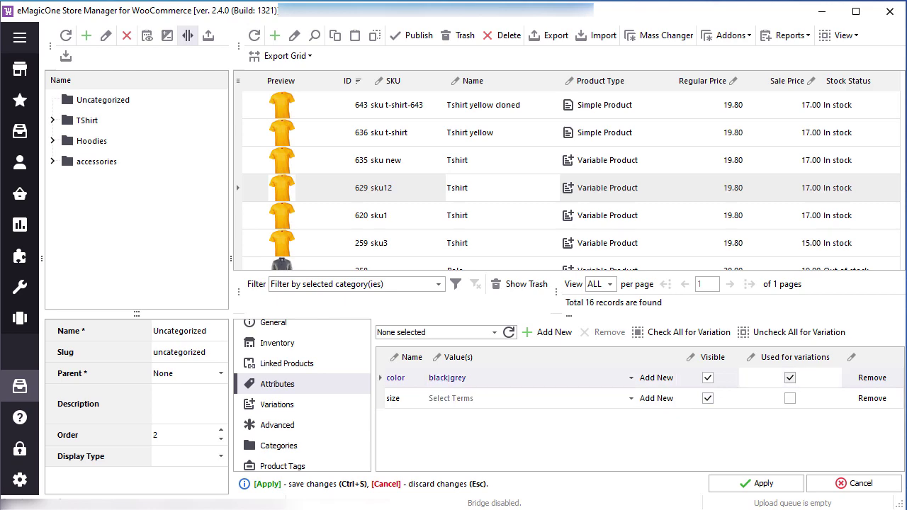
Assign the terms l, m and s to the size attribute, enable it for variations, and save the attributes
{"action": "left_click", "coordinate": [631, 398]}
{"action": "left_click", "coordinate": [435, 414]}
{"action": "left_click", "coordinate": [435, 428]}
{"action": "left_click", "coordinate": [434, 440]}
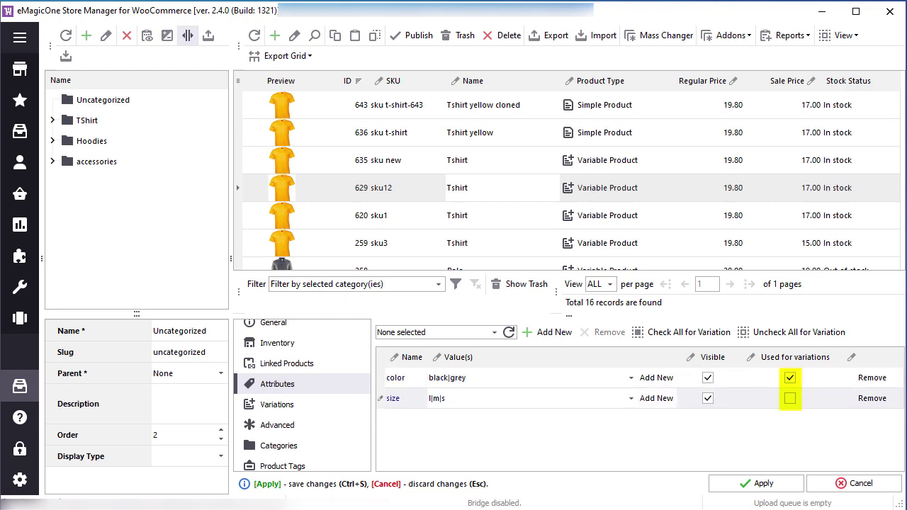
{"action": "left_click", "coordinate": [790, 398]}
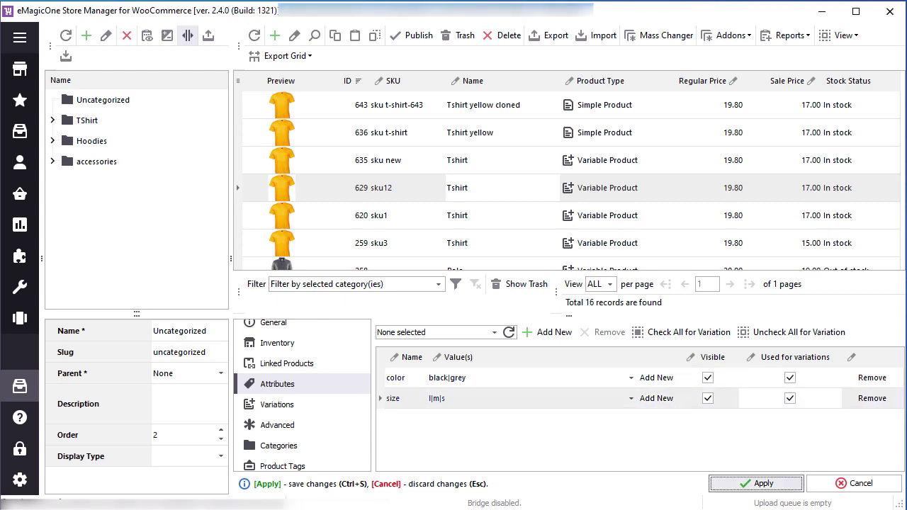
{"action": "left_click", "coordinate": [755, 483]}
Generate and save variations for product 629 from the colors black and grey and the sizes l, m and s
{"action": "left_click", "coordinate": [277, 405]}
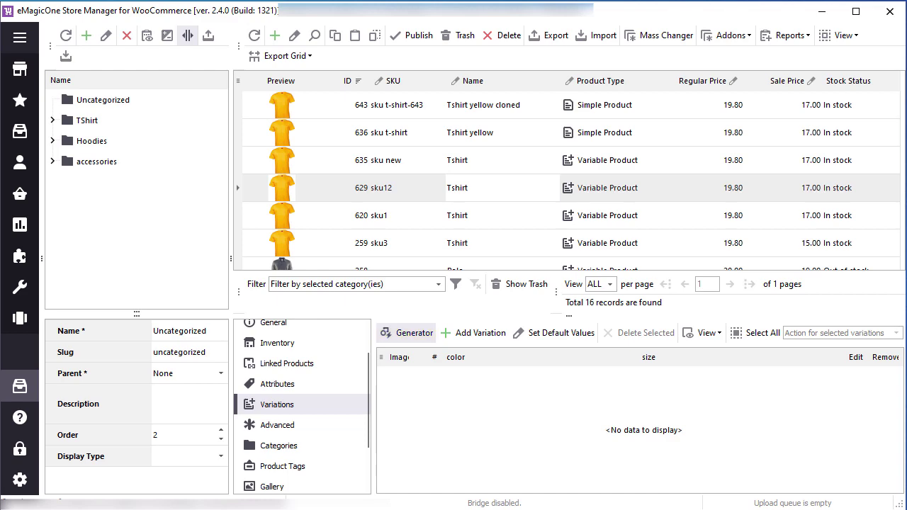
{"action": "left_click", "coordinate": [406, 333]}
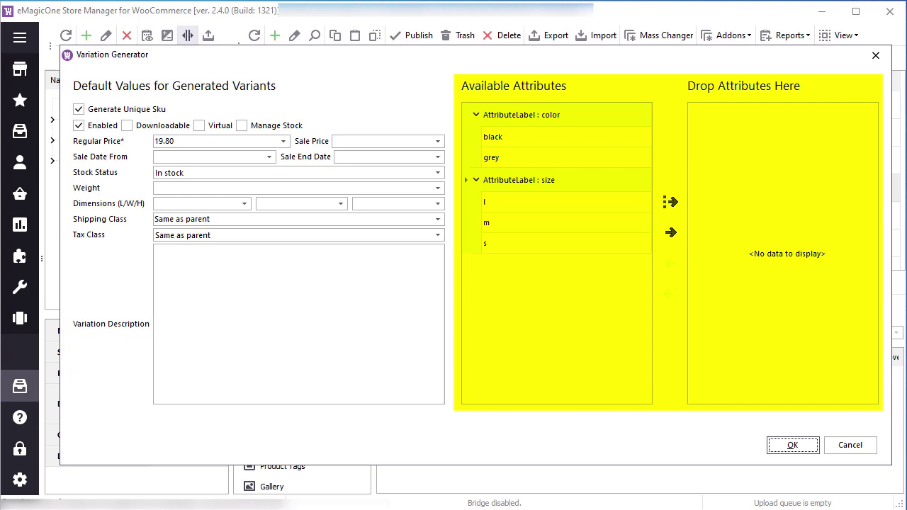
{"action": "left_click", "coordinate": [670, 232]}
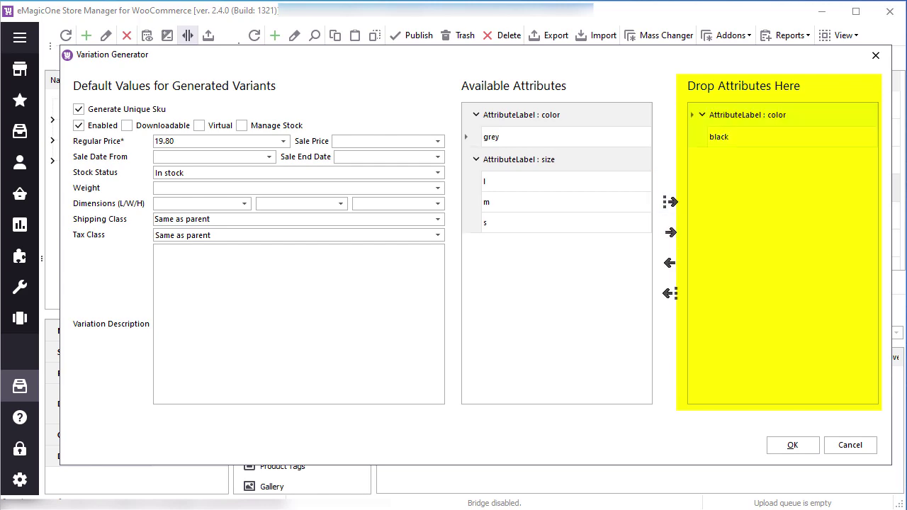
{"action": "left_click", "coordinate": [670, 232]}
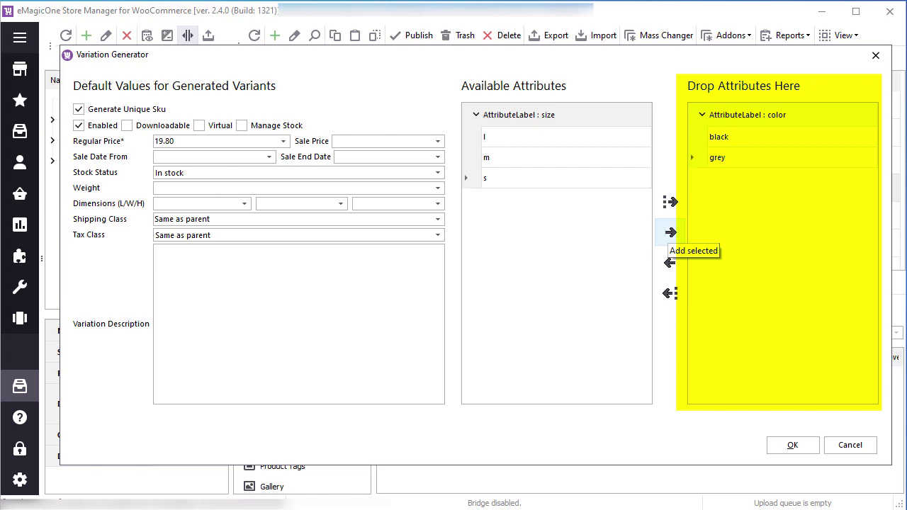
{"action": "left_click", "coordinate": [670, 202]}
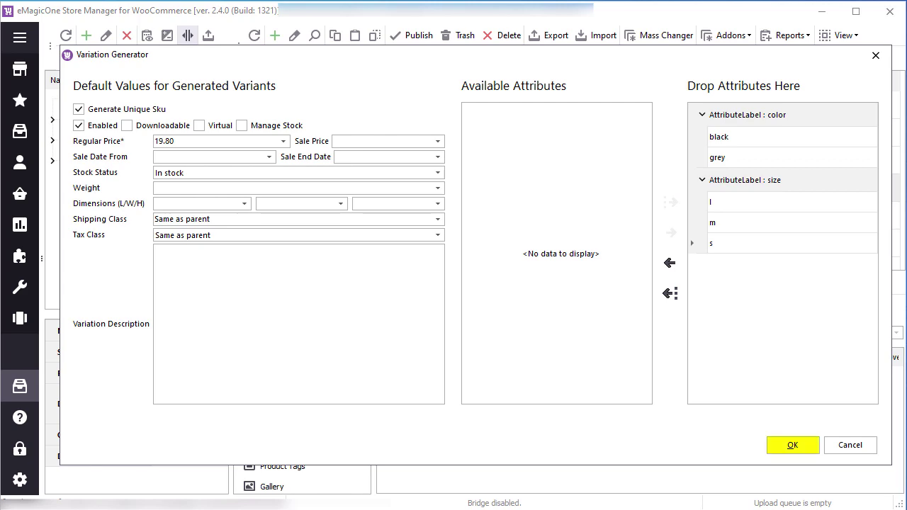
{"action": "left_click", "coordinate": [793, 445]}
{"action": "left_click", "coordinate": [635, 441]}
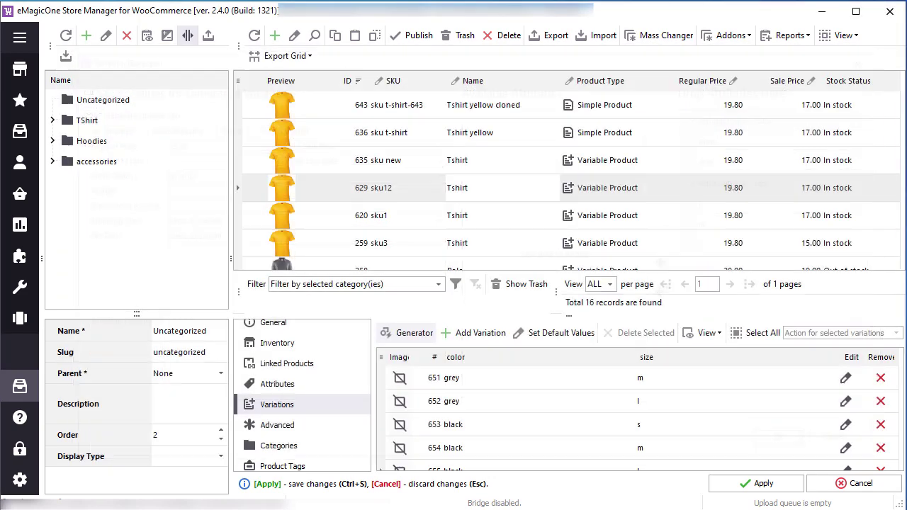
{"action": "key", "text": "ctrl+s"}
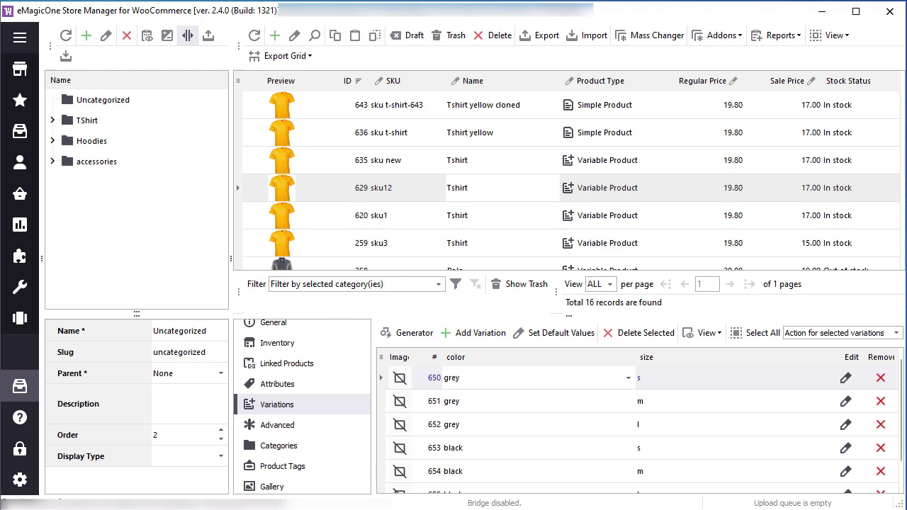
Select variations 650 to 653 of product 629 and review the bulk actions available for them
{"action": "left_click", "coordinate": [538, 448], "text": "shift"}
{"action": "left_click", "coordinate": [896, 333]}
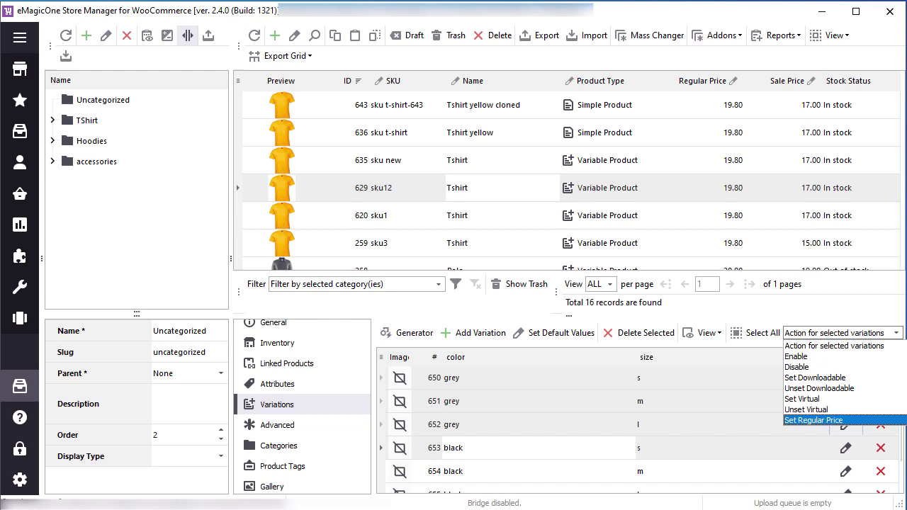
{"action": "scroll", "coordinate": [305, 428], "scroll_direction": "down", "scroll_amount": 3}
{"action": "left_click", "coordinate": [275, 484]}
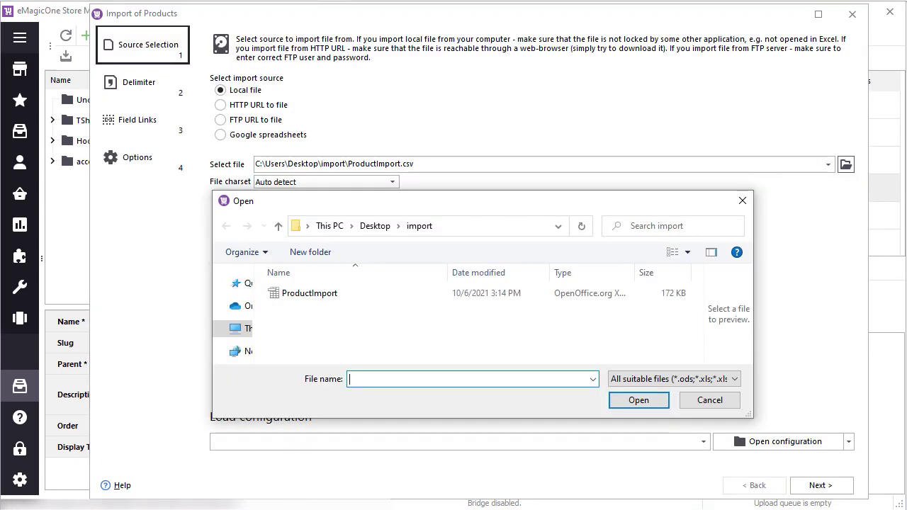
Review the supported import file types and choose the local file ProductImport from the import folder as the product import source
{"action": "left_click", "coordinate": [674, 379]}
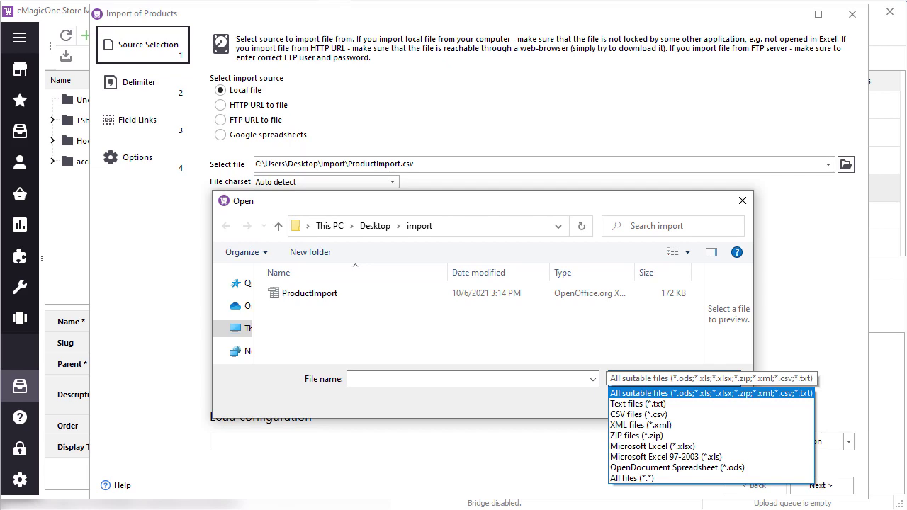
{"action": "left_click", "coordinate": [310, 293]}
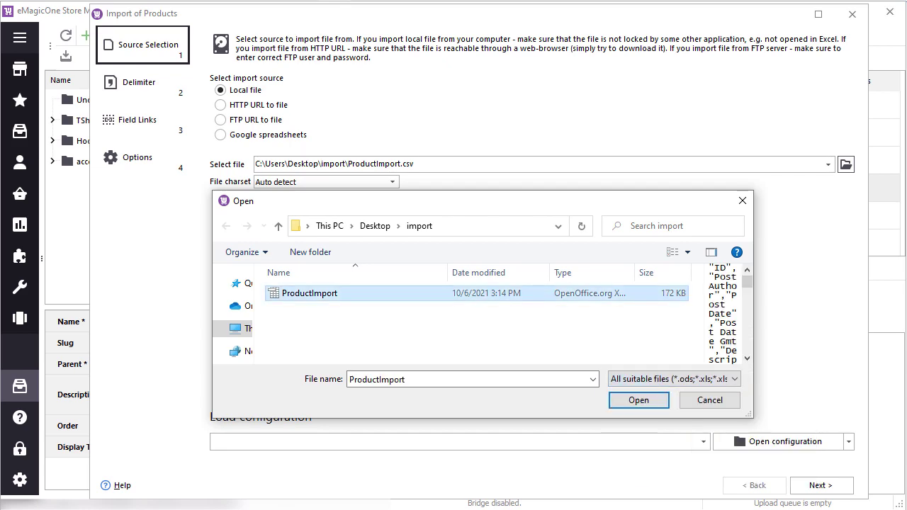
{"action": "key", "text": "Return"}
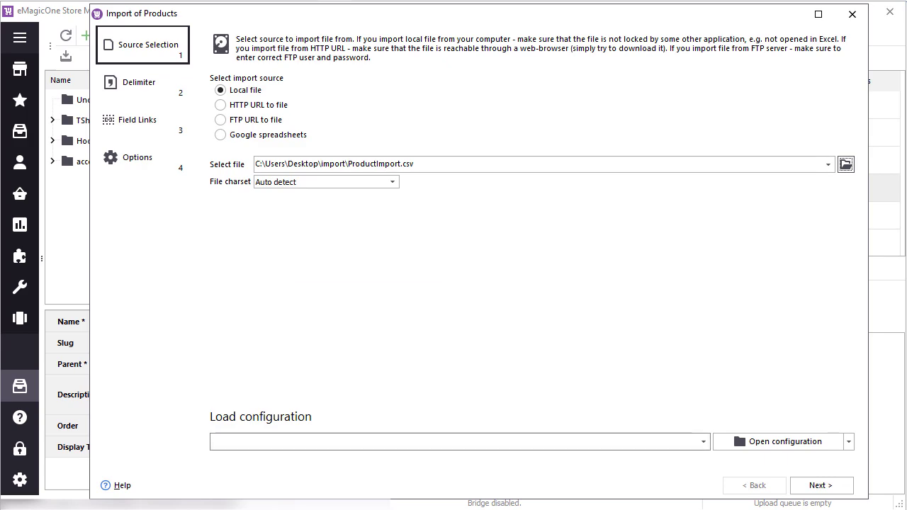
Import the products with a comma delimiter, all fields auto-linked and the Add and Modify method, and proceed with the product export to ProductExport.csv
{"action": "left_click", "coordinate": [820, 485]}
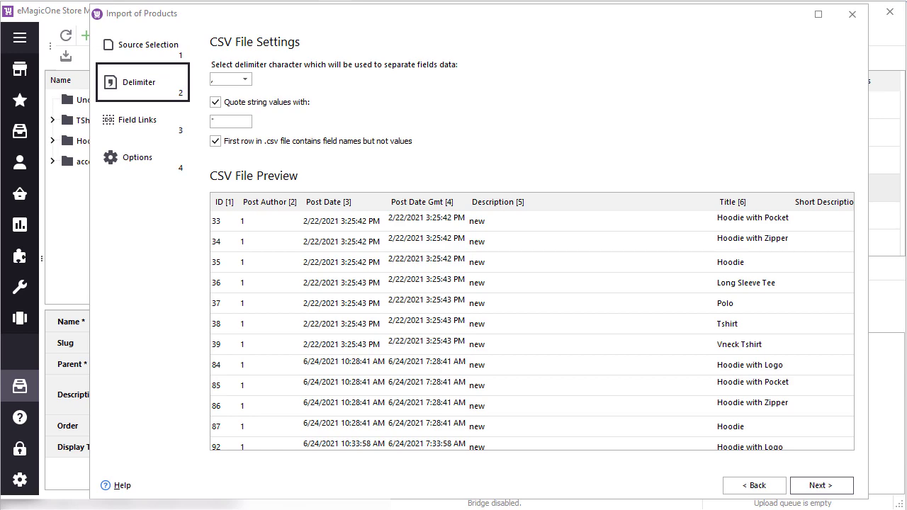
{"action": "left_click", "coordinate": [821, 485]}
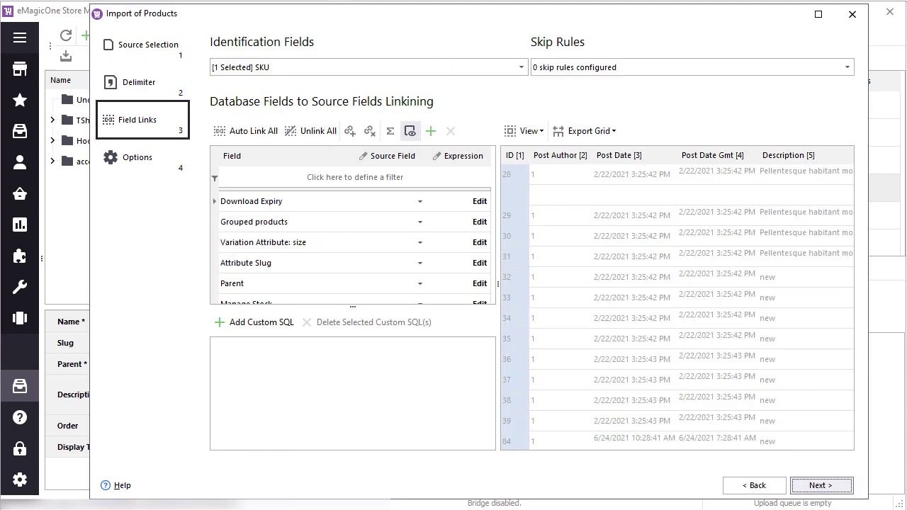
{"action": "left_click", "coordinate": [245, 131]}
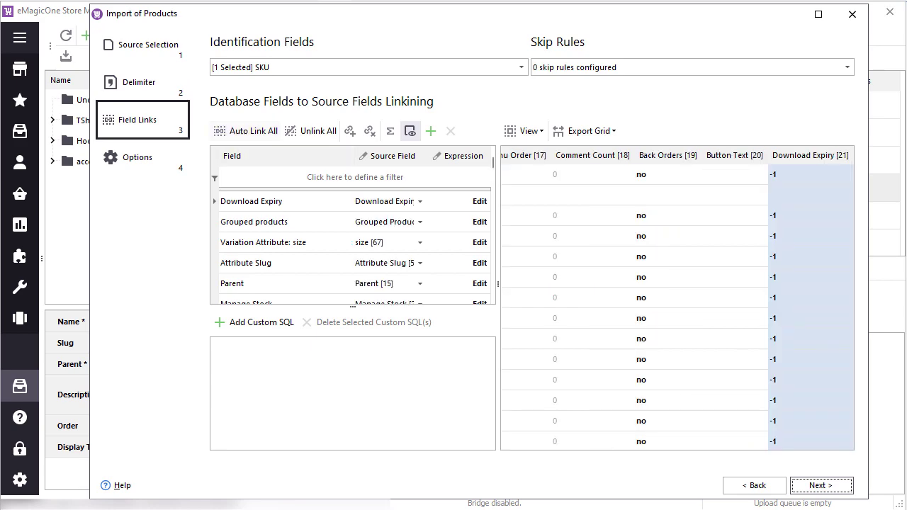
{"action": "left_click", "coordinate": [821, 486]}
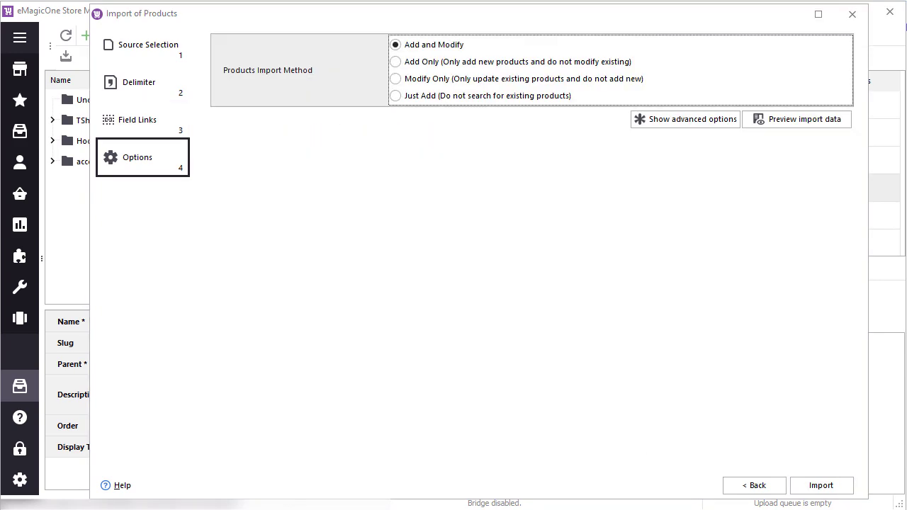
{"action": "left_click", "coordinate": [821, 485]}
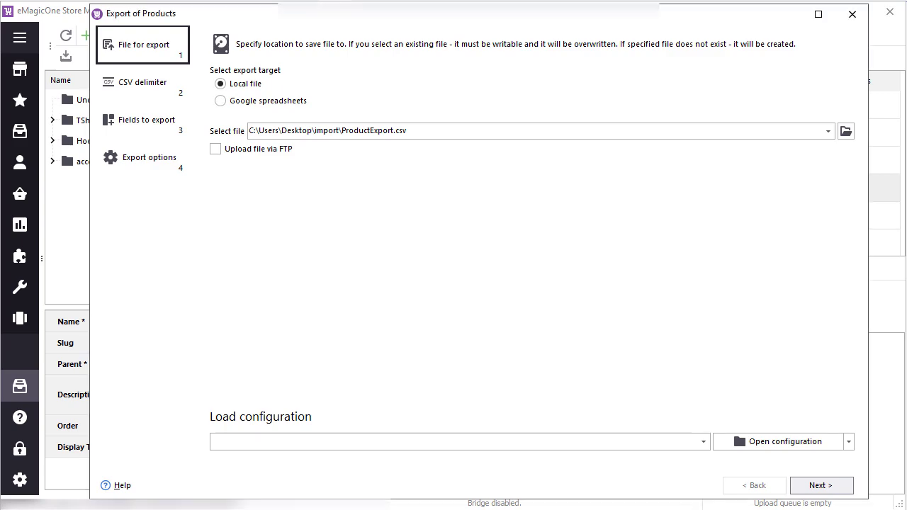
{"action": "left_click", "coordinate": [821, 485]}
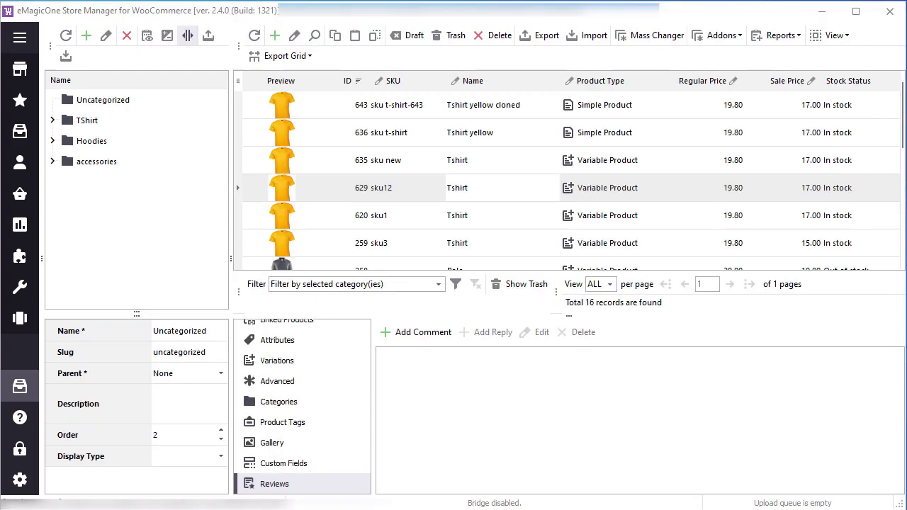
Review the product list's available columns, the filter values for ID and SKU, the search tool and the category filter options
{"action": "left_click", "coordinate": [238, 81]}
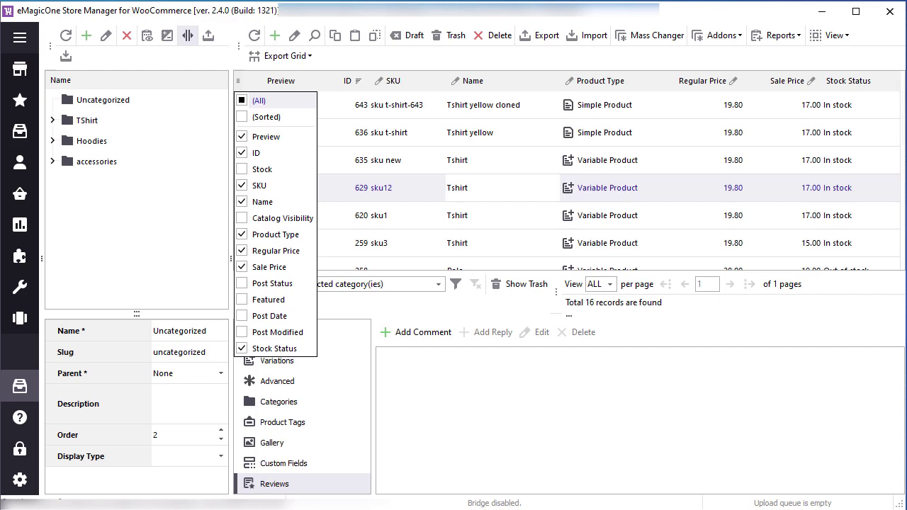
{"action": "left_click", "coordinate": [359, 80]}
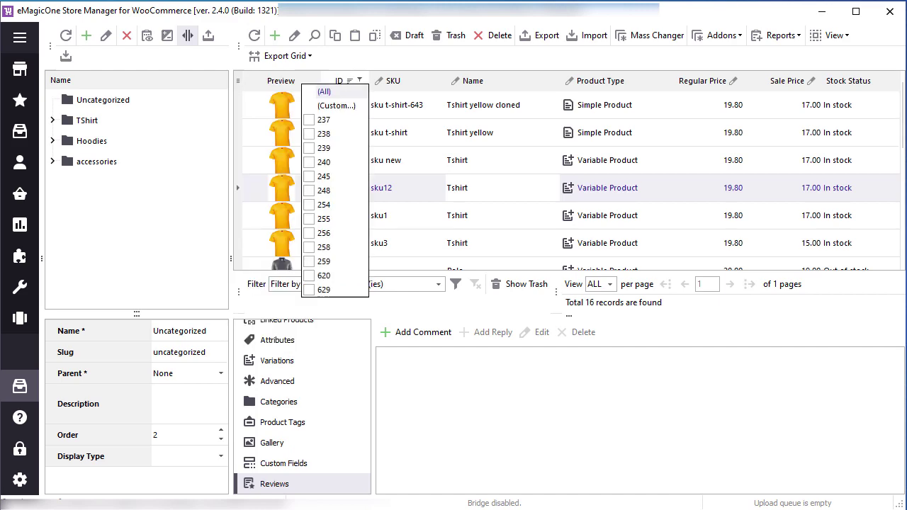
{"action": "left_click", "coordinate": [435, 80]}
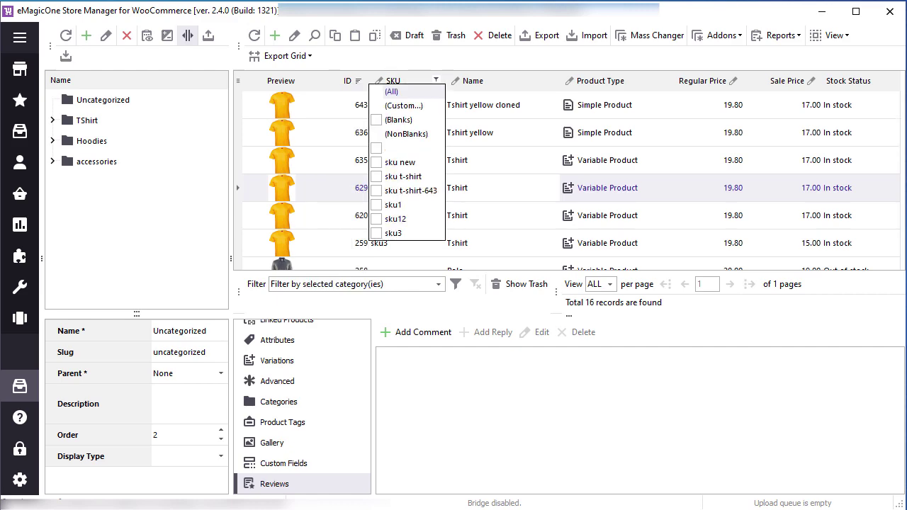
{"action": "left_click", "coordinate": [314, 35]}
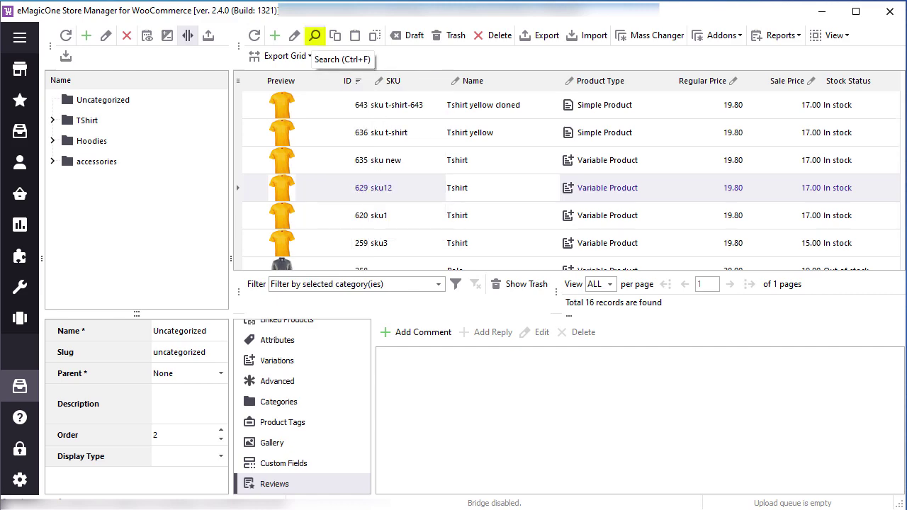
{"action": "left_click", "coordinate": [438, 284]}
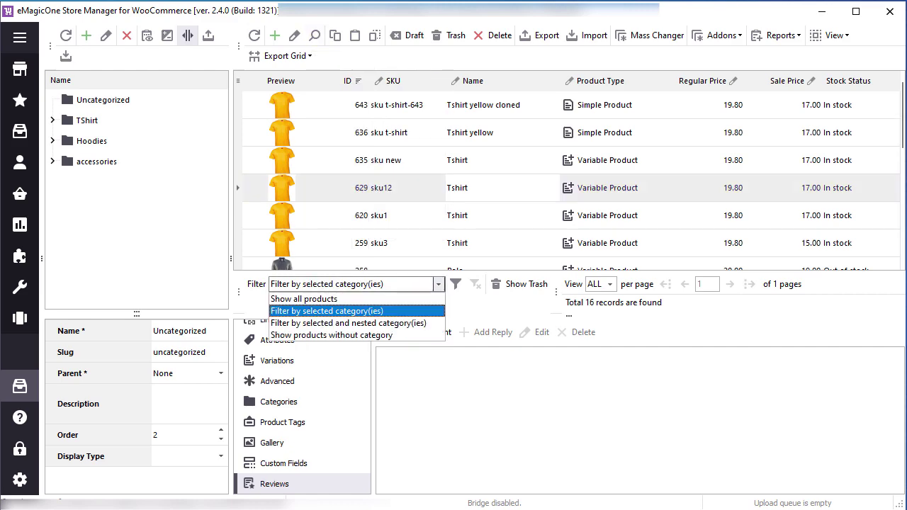
{"action": "left_click", "coordinate": [439, 284]}
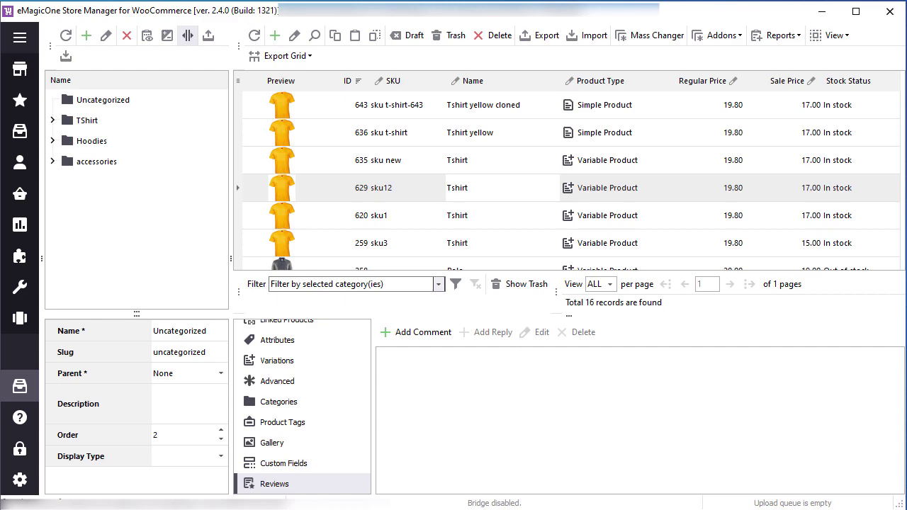
Look through the catalog's attributes, media library, product tags and comments, and the customers' users, coupons and shipping classes
{"action": "left_click", "coordinate": [19, 37]}
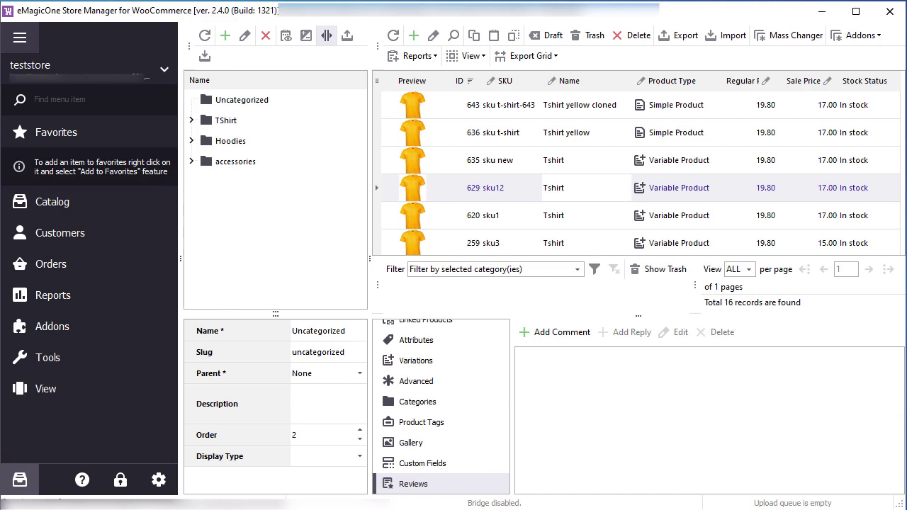
{"action": "left_click", "coordinate": [52, 202]}
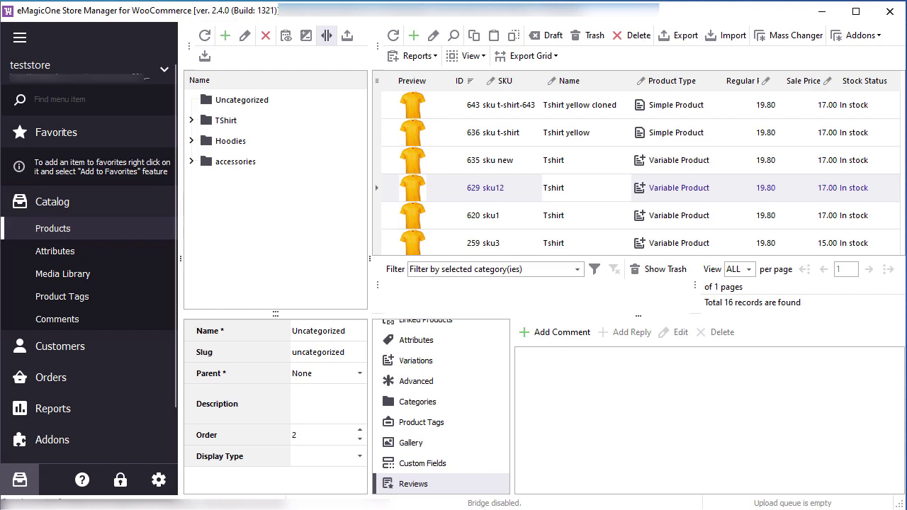
{"action": "left_click", "coordinate": [55, 251]}
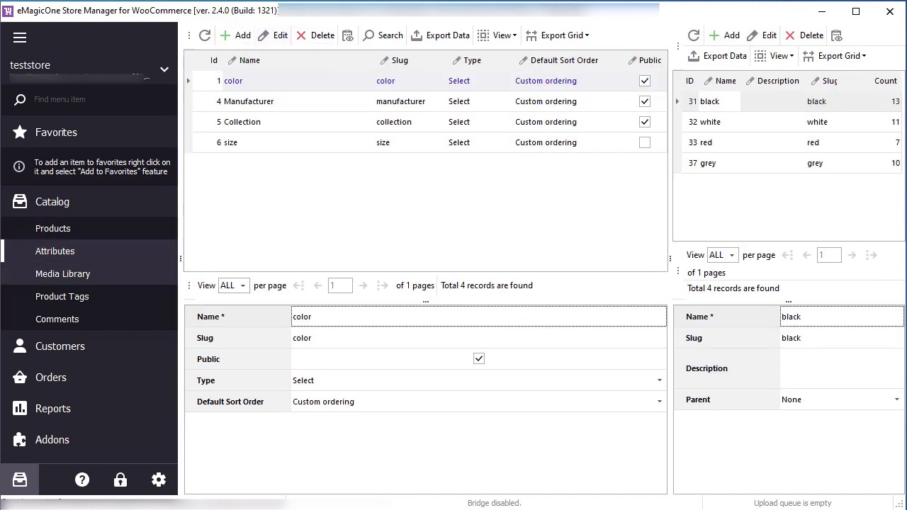
{"action": "left_click", "coordinate": [62, 274]}
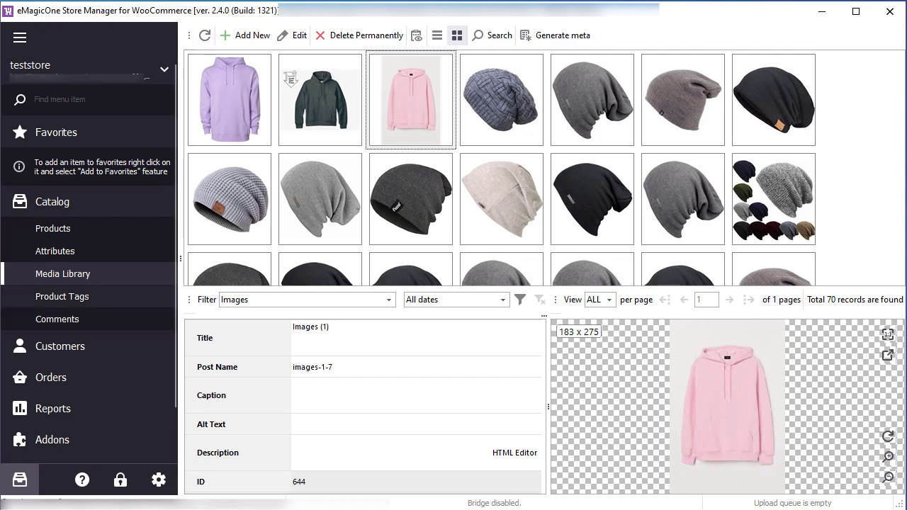
{"action": "left_click", "coordinate": [62, 296]}
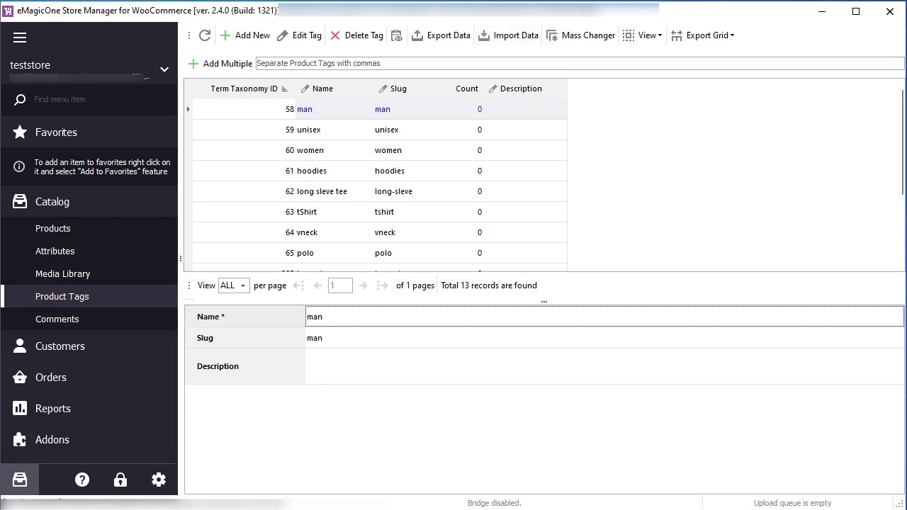
{"action": "left_click", "coordinate": [57, 320]}
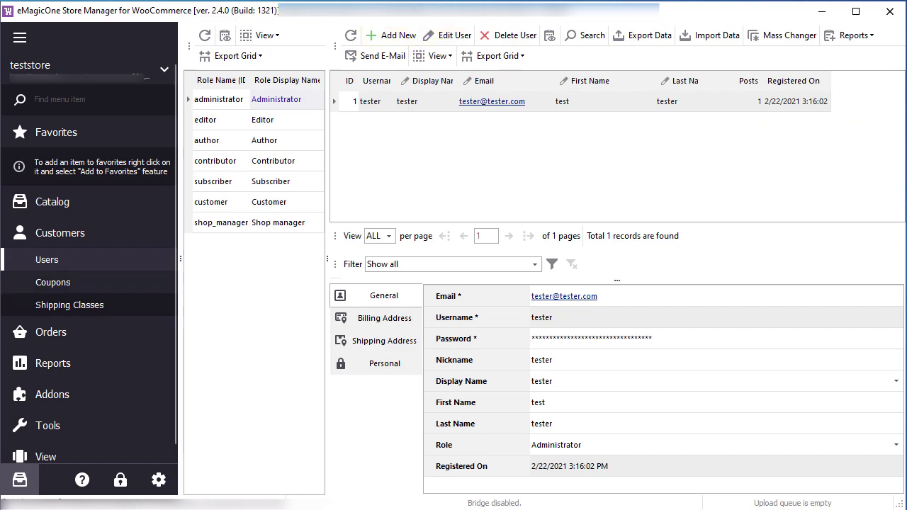
{"action": "left_click", "coordinate": [53, 282]}
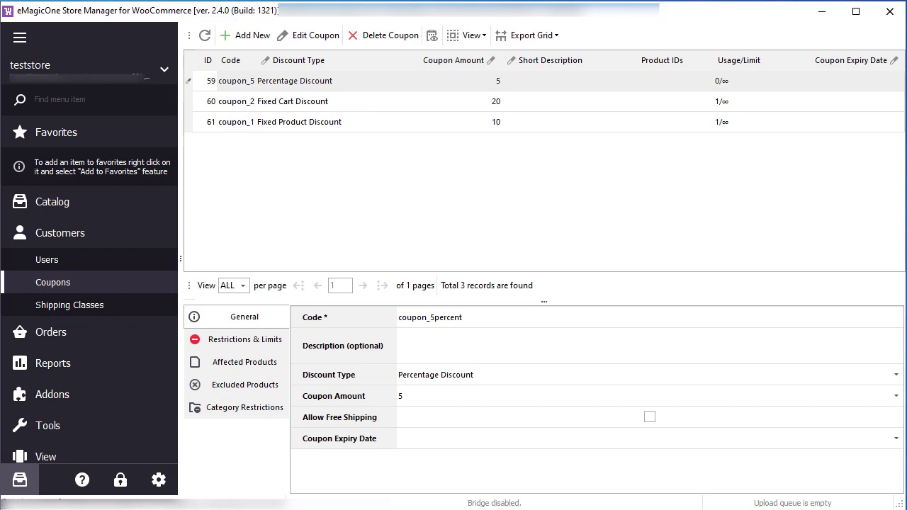
{"action": "left_click", "coordinate": [69, 305]}
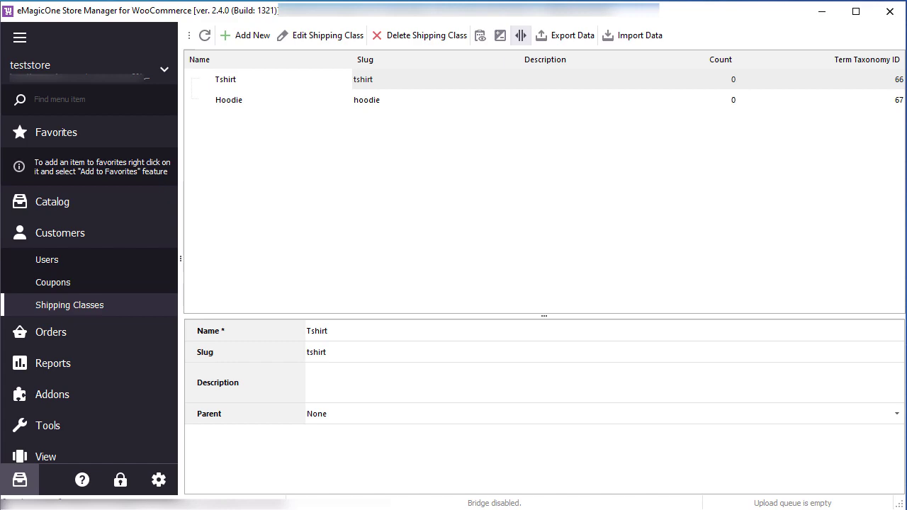
Select the first four Processing orders, dated 8/3/2021, in the orders list and preview their receipts
{"action": "left_click", "coordinate": [51, 331]}
{"action": "left_click", "coordinate": [49, 290]}
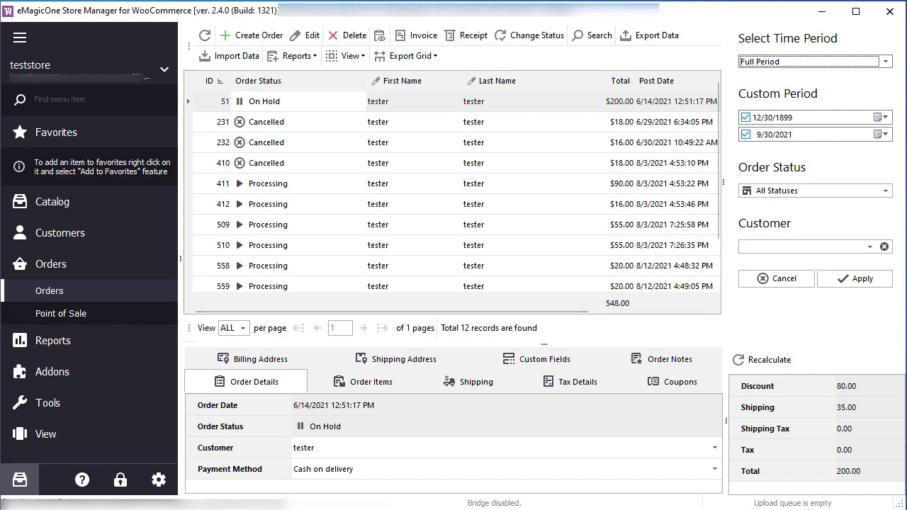
{"action": "left_click", "coordinate": [414, 183]}
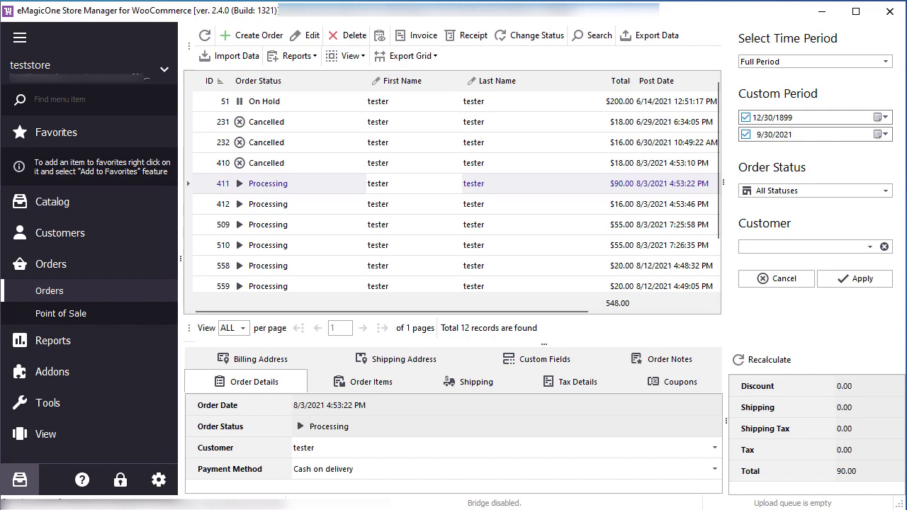
{"action": "left_click", "coordinate": [414, 245], "text": "shift"}
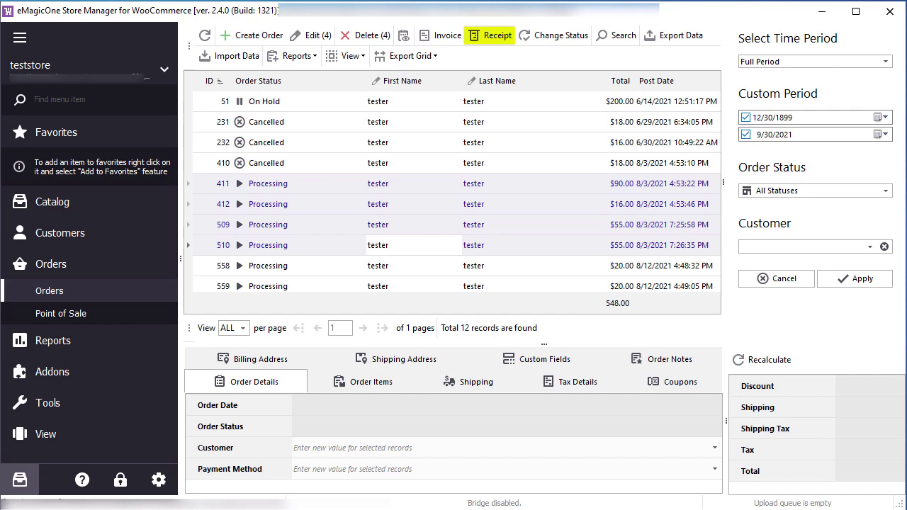
{"action": "left_click", "coordinate": [492, 35]}
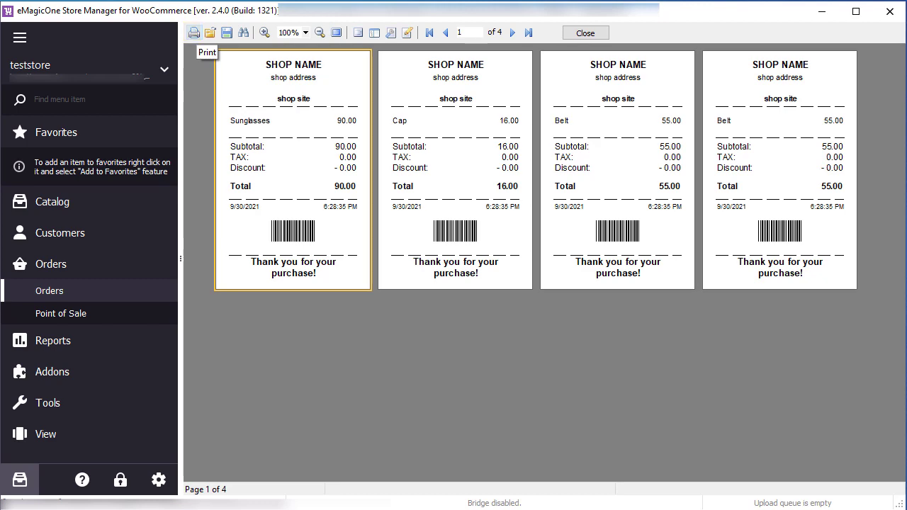
{"action": "key", "text": "Escape"}
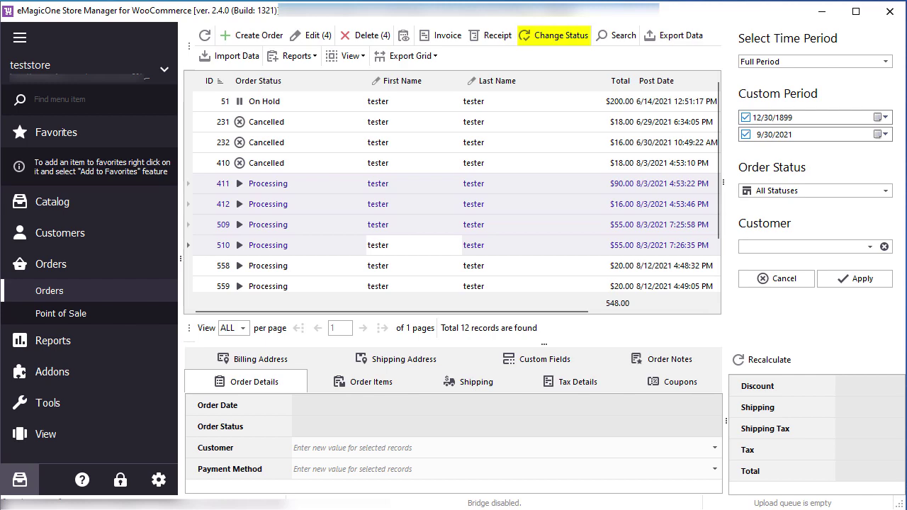
Set the status of the four selected orders to Cancelled without notifying the customer
{"action": "left_click", "coordinate": [553, 36]}
{"action": "left_click", "coordinate": [568, 215]}
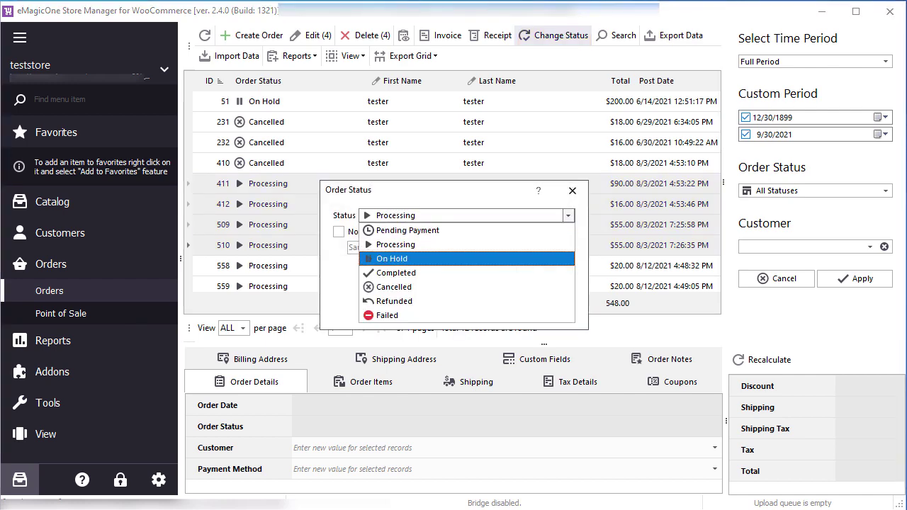
{"action": "key", "text": "Down"}
{"action": "key", "text": "Down"}
{"action": "key", "text": "Return"}
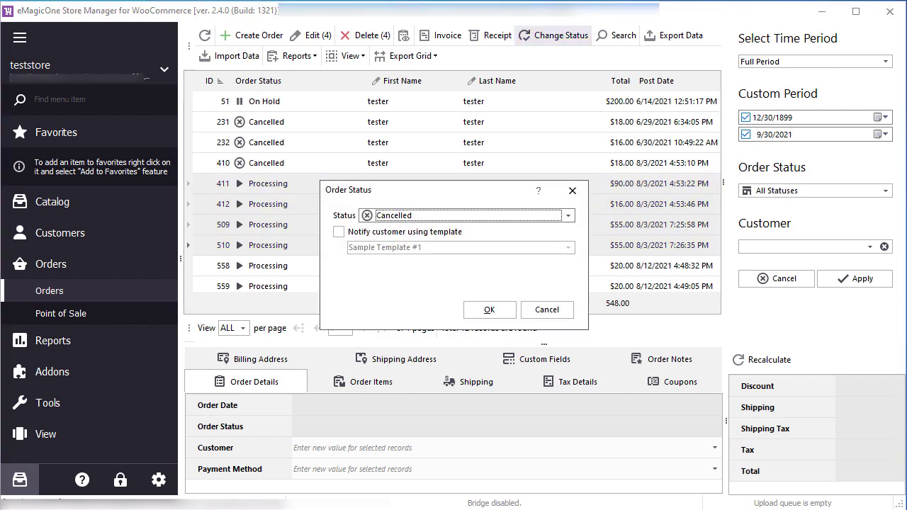
{"action": "left_click", "coordinate": [489, 310]}
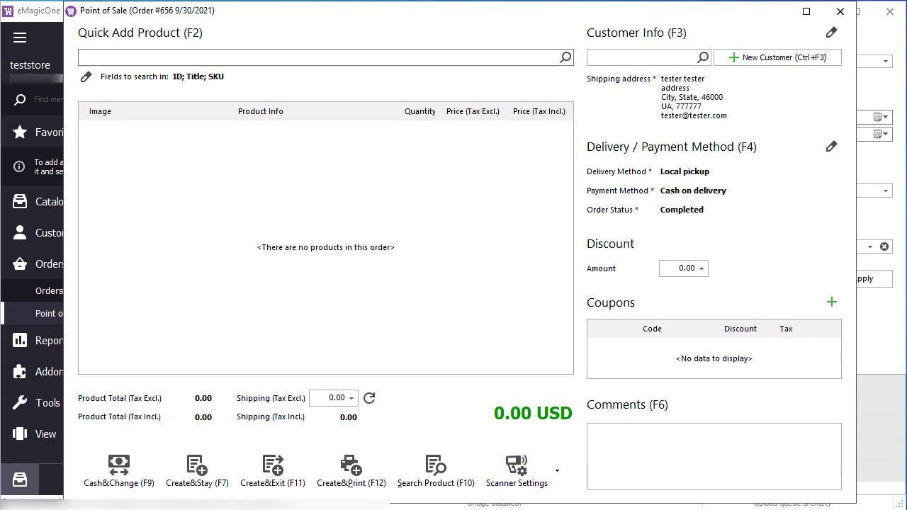
Find hoodie products in Point of Sale, add Hoodie with Pocket (ID 33), and create the order while staying in Point of Sale
{"action": "type", "text": "hoo"}
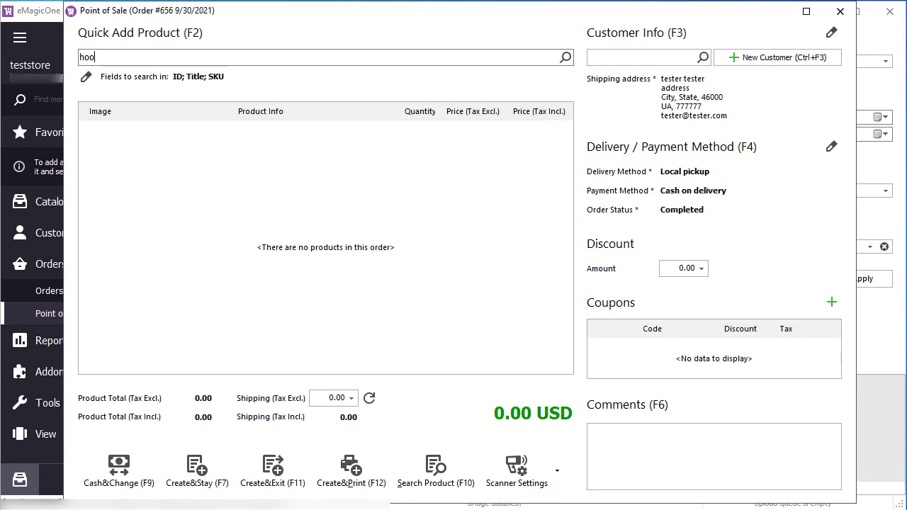
{"action": "type", "text": "die"}
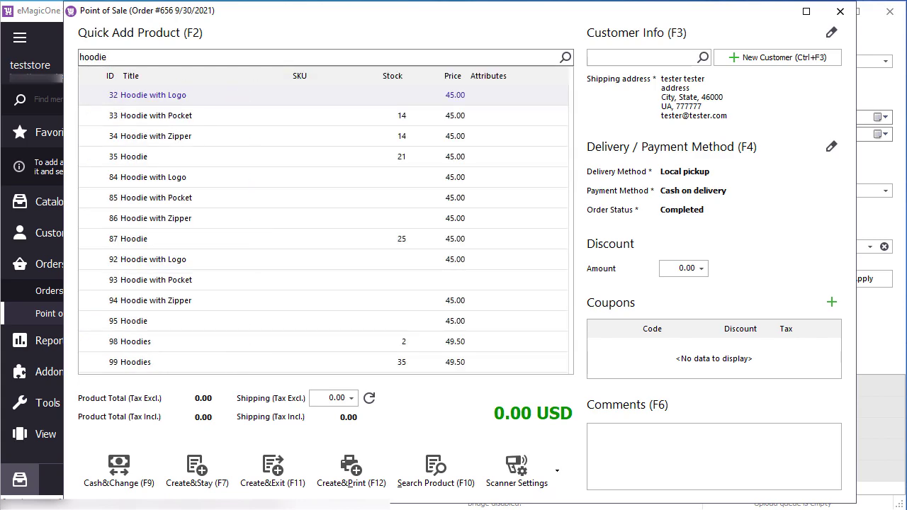
{"action": "key", "text": "Down"}
{"action": "key", "text": "Return"}
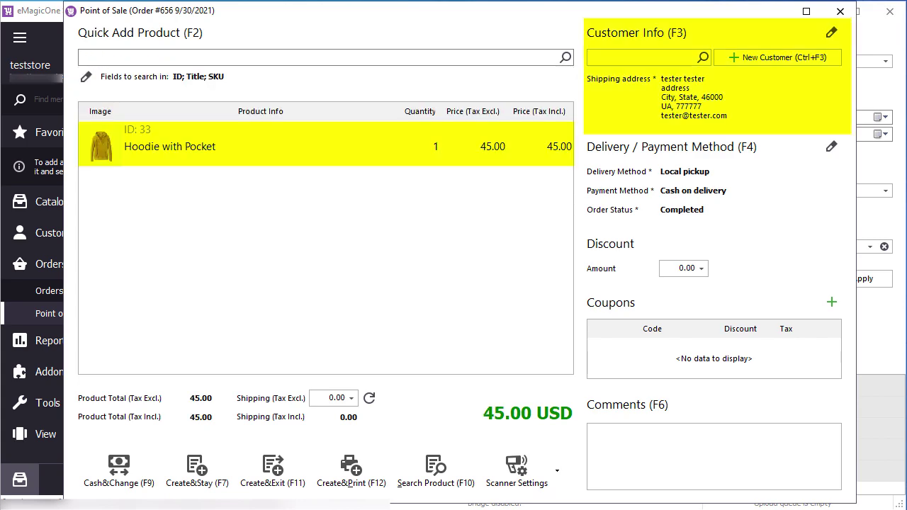
{"action": "left_click", "coordinate": [197, 471]}
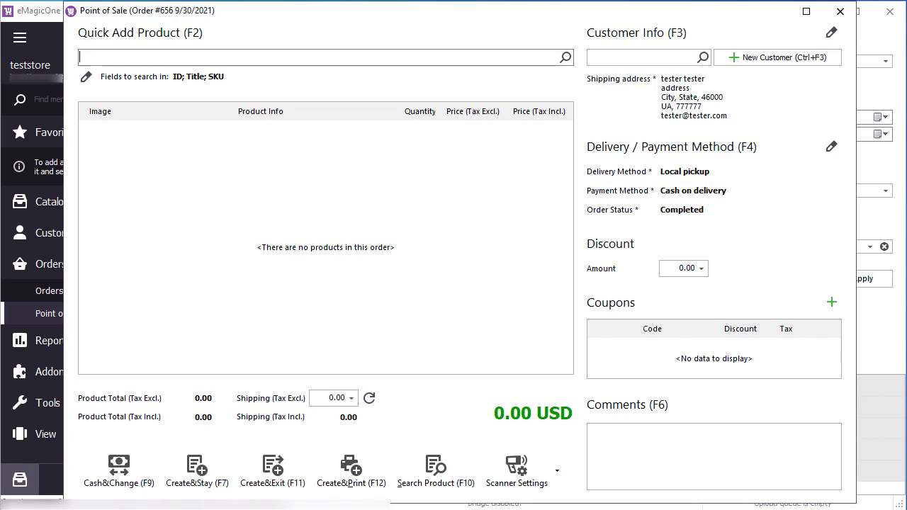
Create another Point of Sale order containing Hoodie with Zipper (ID 34) and keep Point of Sale open
{"action": "type", "text": "hoodie"}
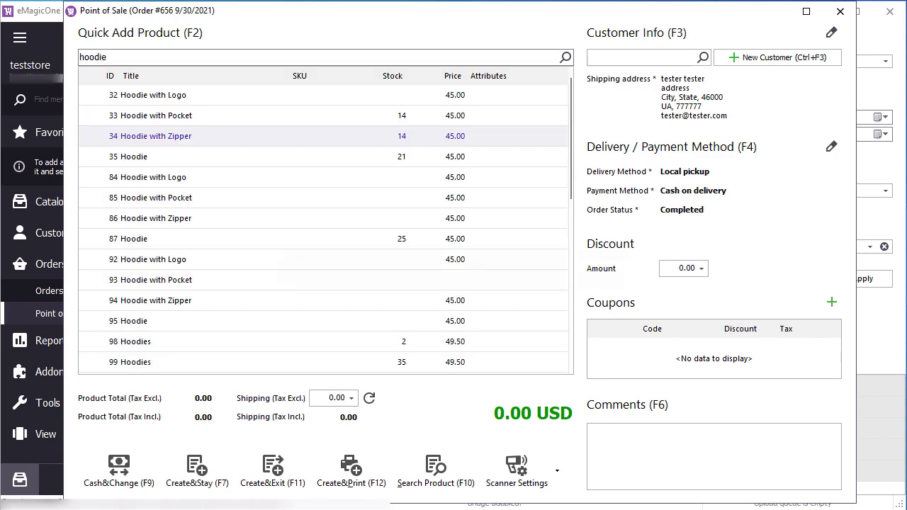
{"action": "key", "text": "Return"}
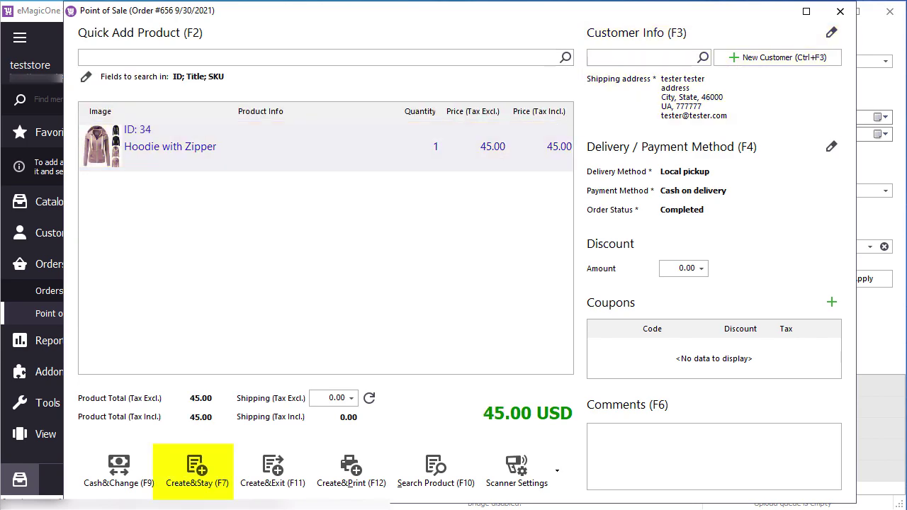
{"action": "key", "text": "F7"}
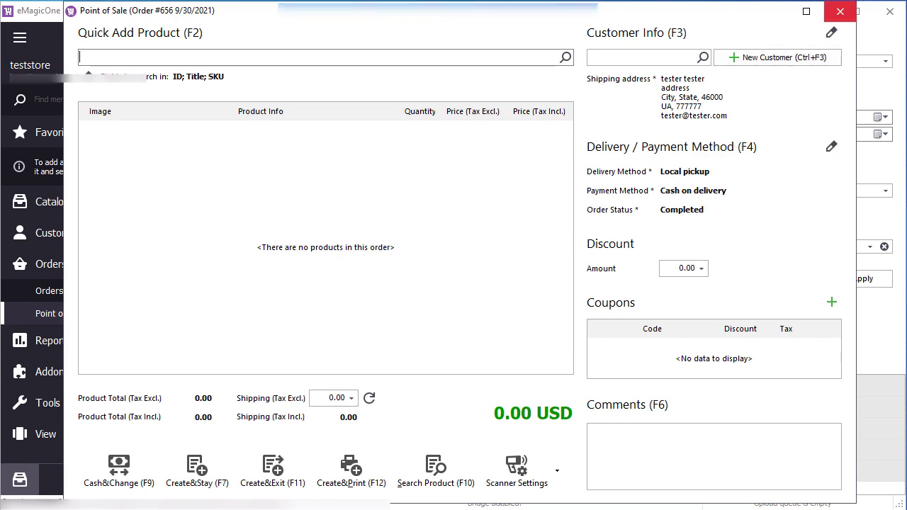
Close Point of Sale and check the list of available store connections, staying in teststore
{"action": "left_click", "coordinate": [840, 11]}
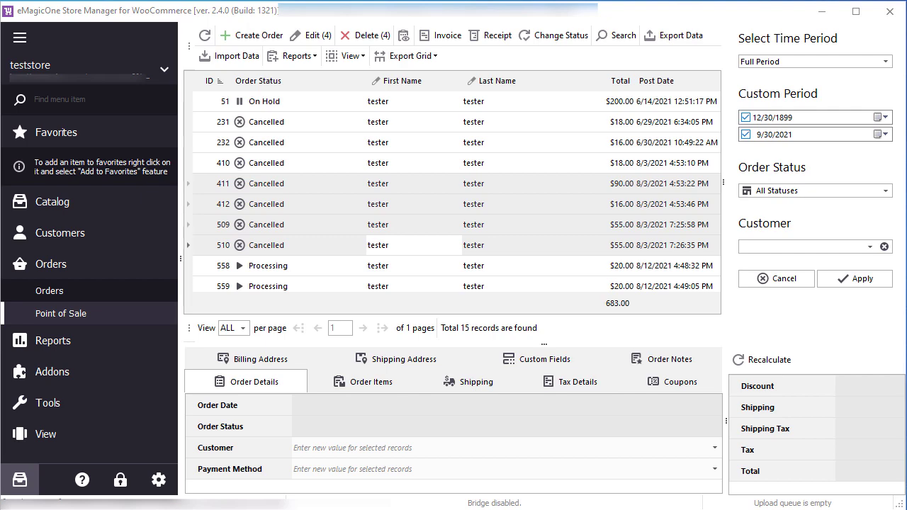
{"action": "left_click", "coordinate": [164, 69]}
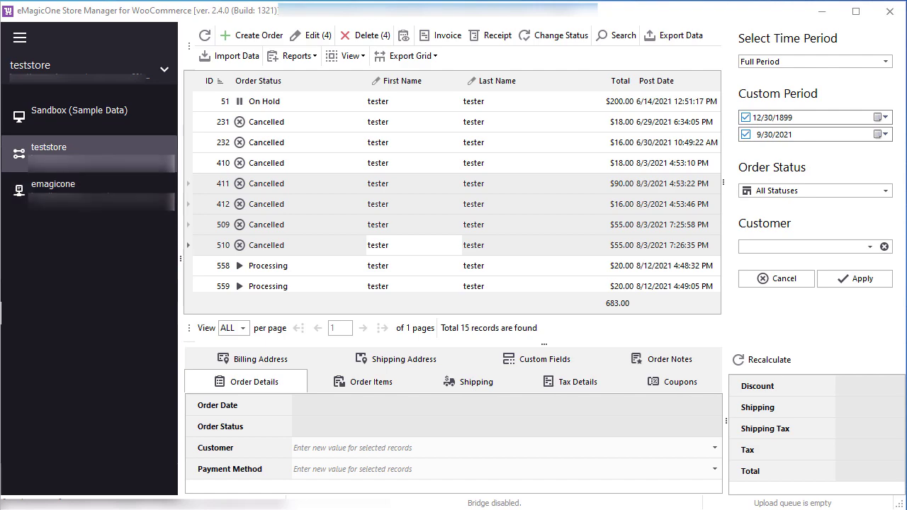
{"action": "left_click", "coordinate": [164, 70]}
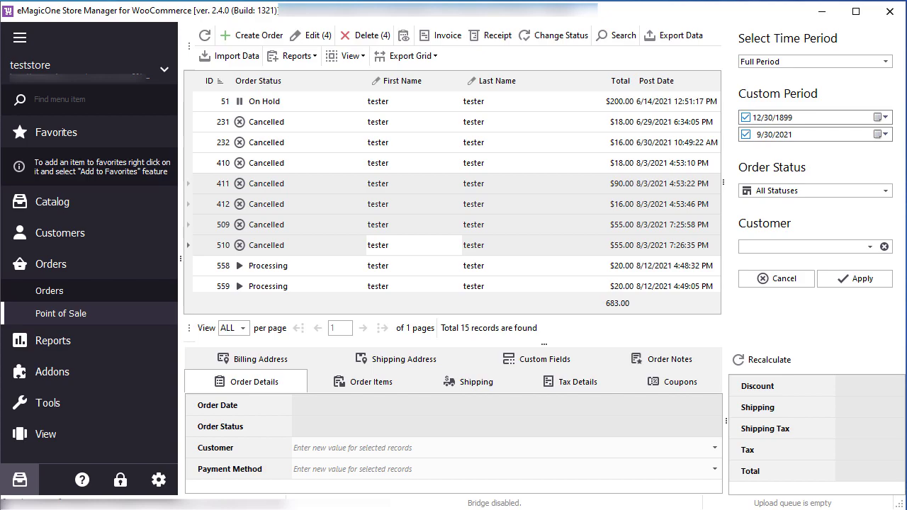
Review the Automated Product Import, Automated Product Export, Amazon Integration, eBay Integration and ICEcat Integration addons one after another
{"action": "left_click", "coordinate": [53, 372]}
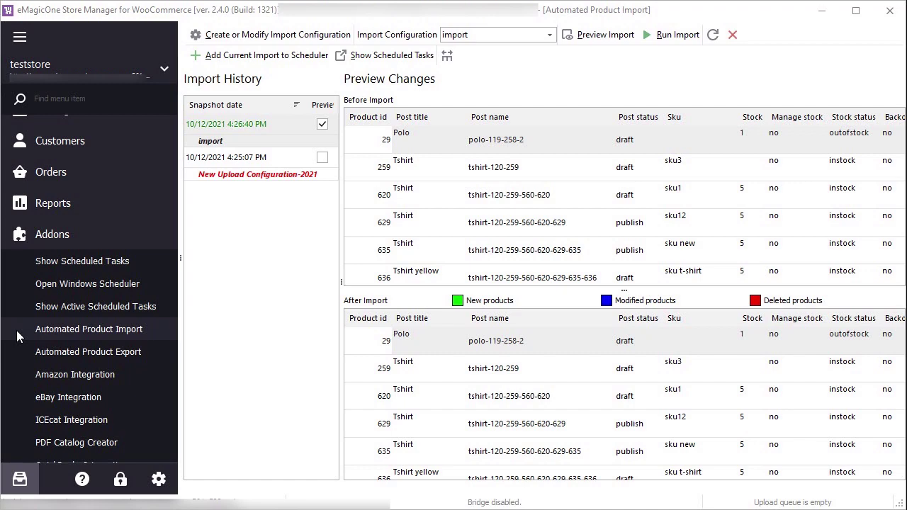
{"action": "left_click", "coordinate": [18, 351]}
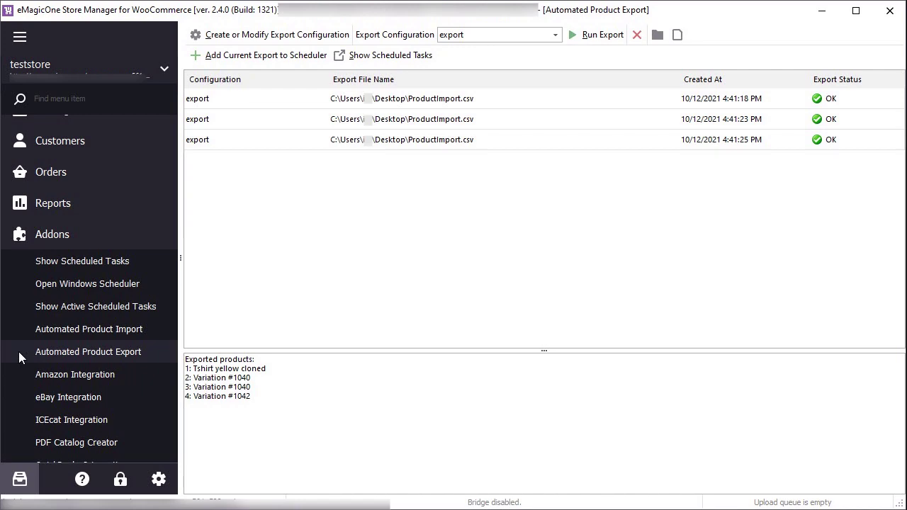
{"action": "left_click", "coordinate": [21, 374]}
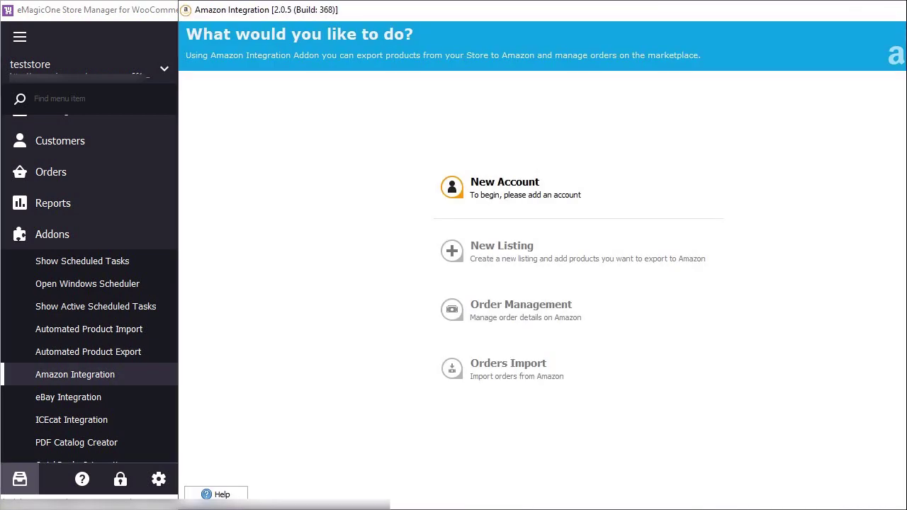
{"action": "left_click", "coordinate": [68, 397]}
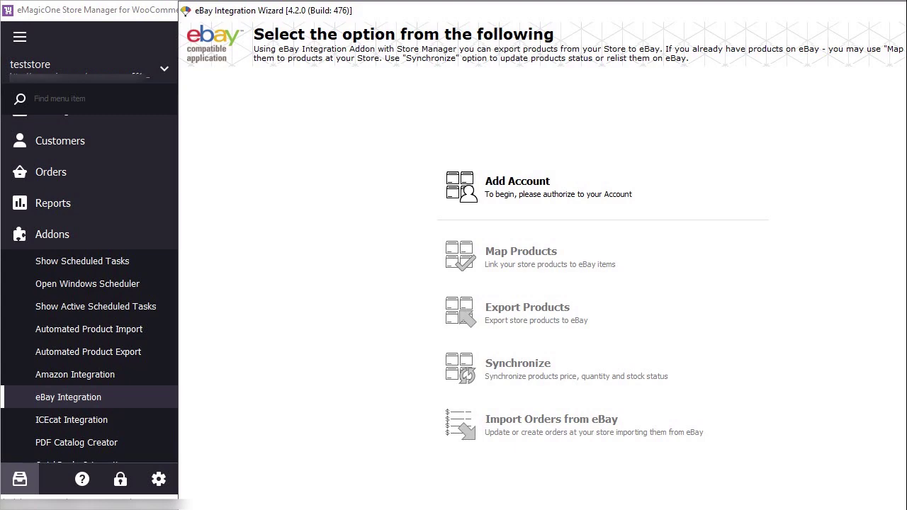
{"action": "left_click", "coordinate": [72, 419]}
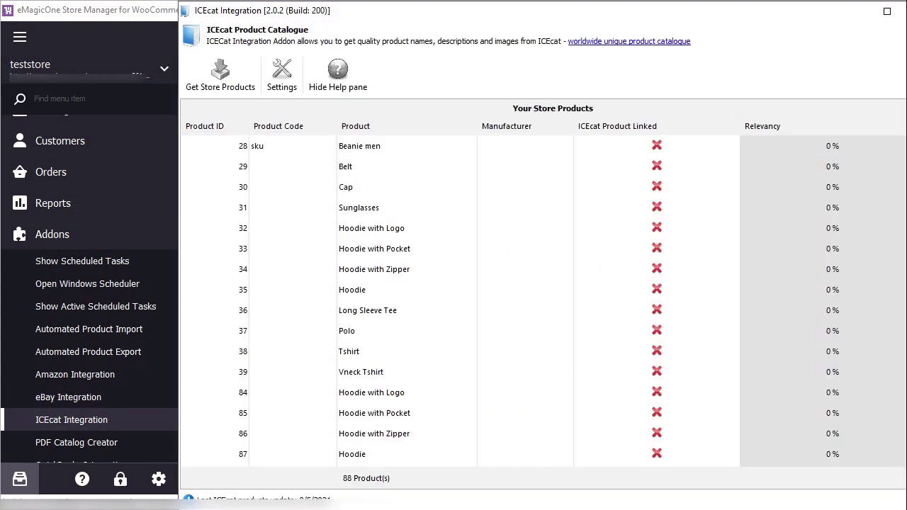